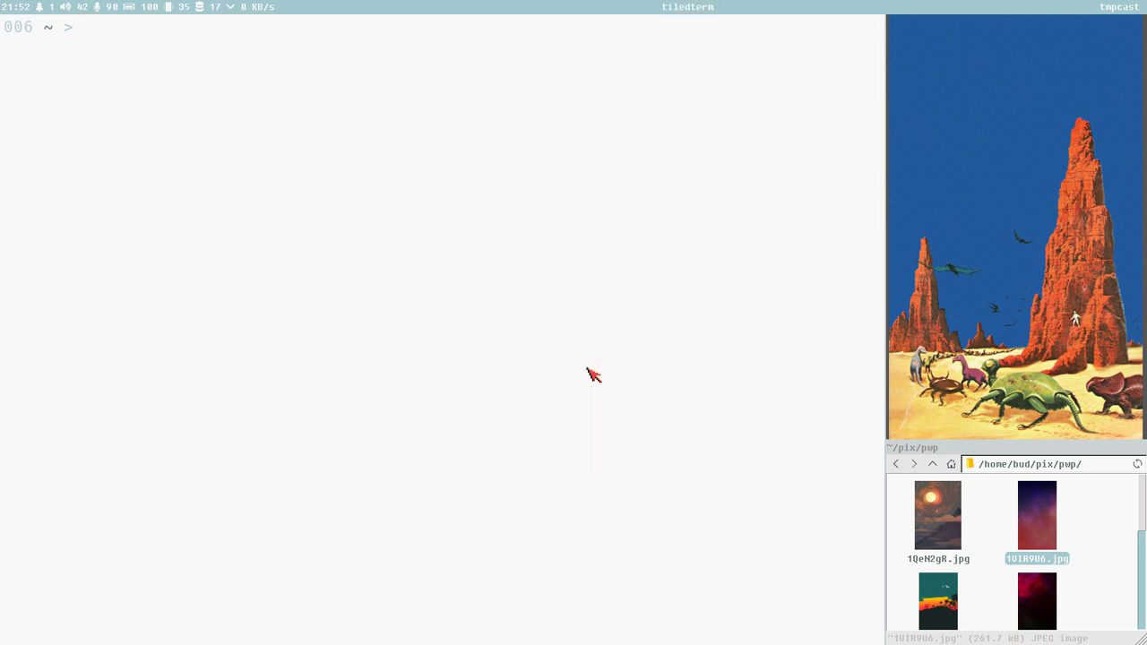
# - Print a toilet banner 159 columns wide with "Dr Dirthack", "prescribes:" and "xcape" on separate lines using printf
pyautogui.write('toilet -w 159 "$(printf "%s " "Dr Dirthack" "prescribes:" "xcape")"')
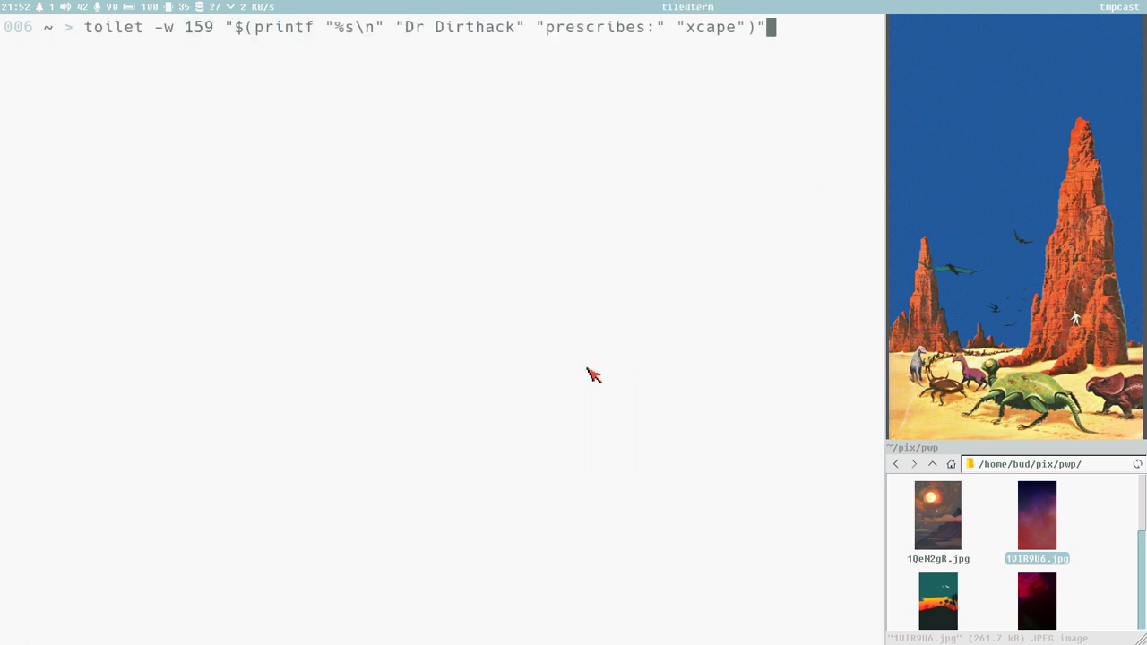
pyautogui.press('Return')
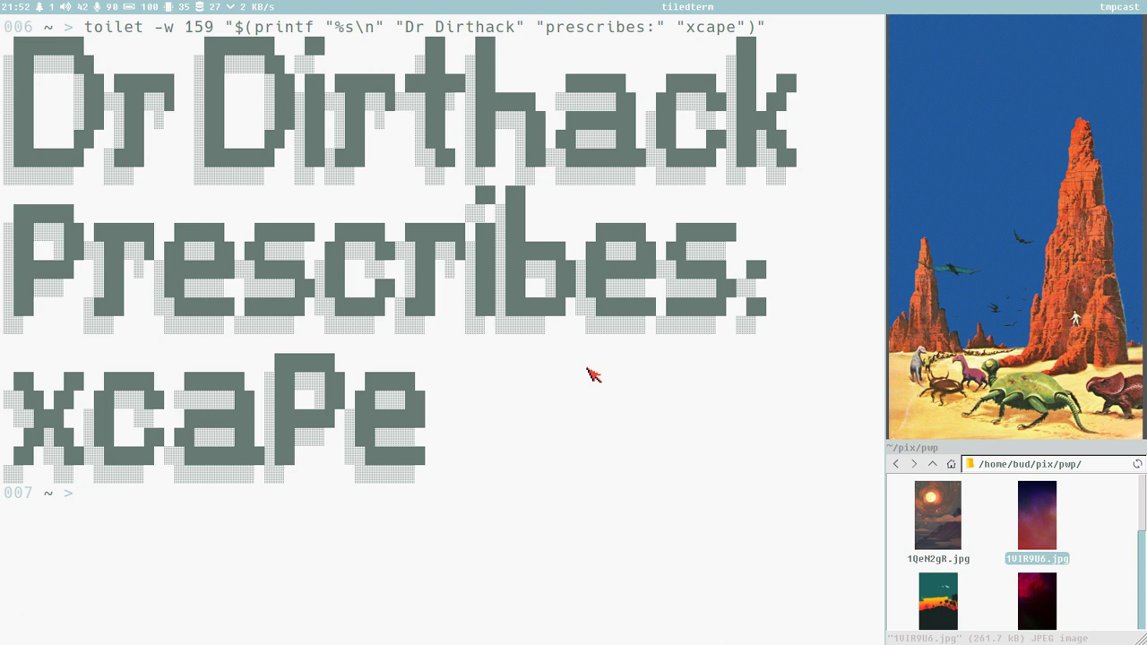
# - Switch to the browser and look over the alols/xcape GitHub repository's file list and README introduction
pyautogui.hotkey('alt', 'Tab')
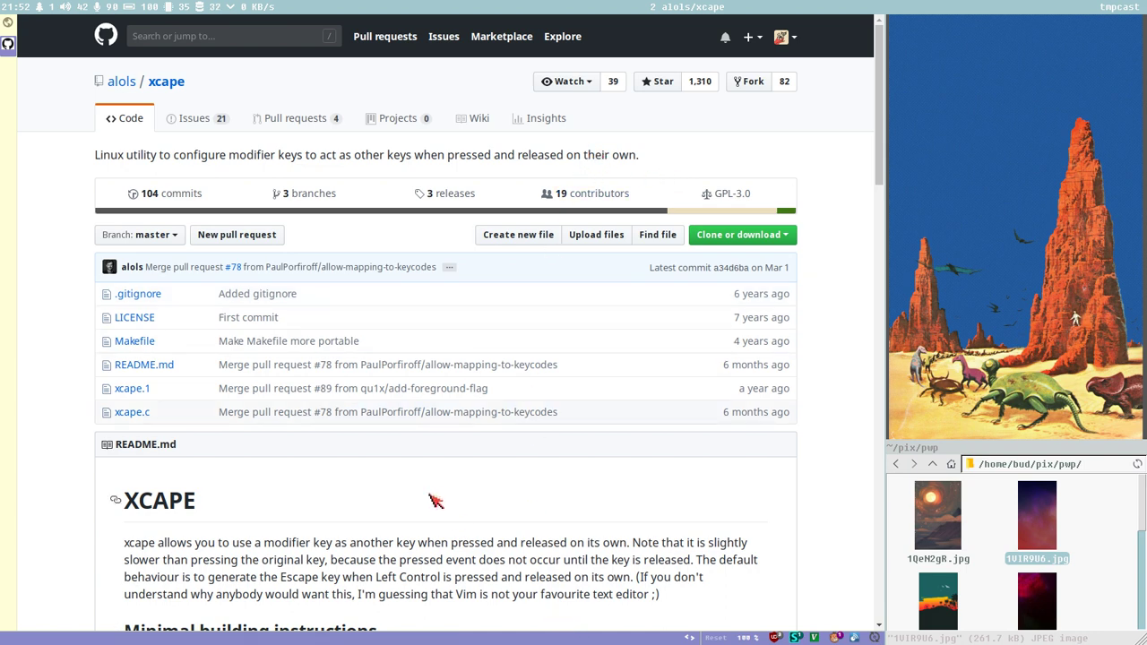
pyautogui.scroll(-1, 529, 448)
pyautogui.scroll(1, 533, 440)
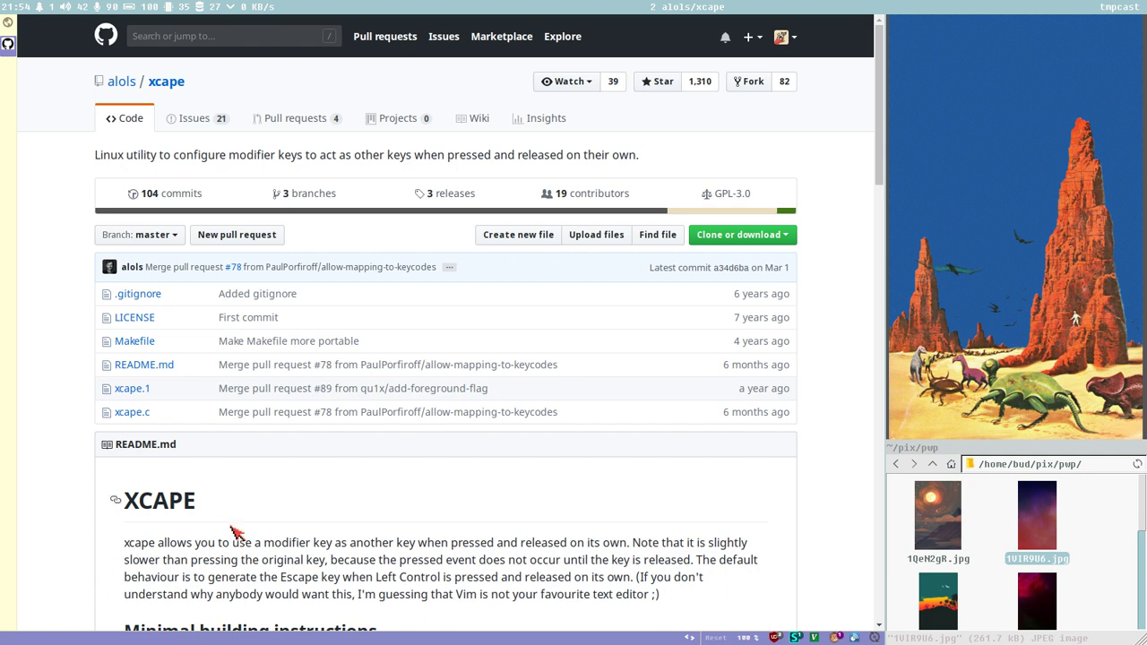
pyautogui.scroll(-3, 451, 496)
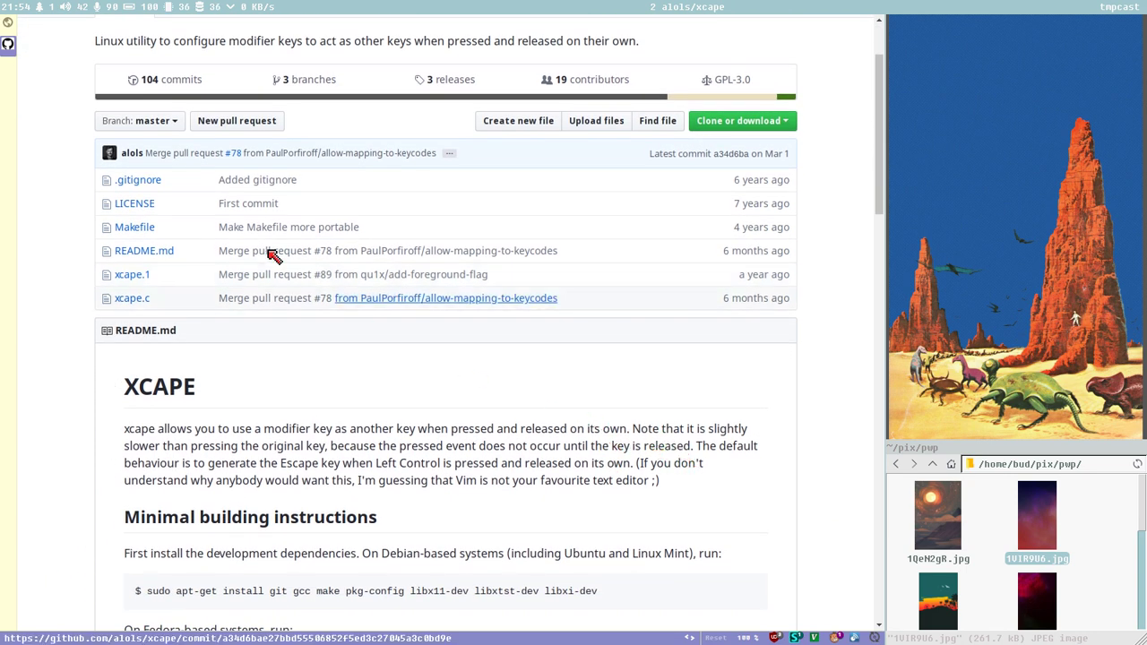
pyautogui.scroll(-3, 251, 462)
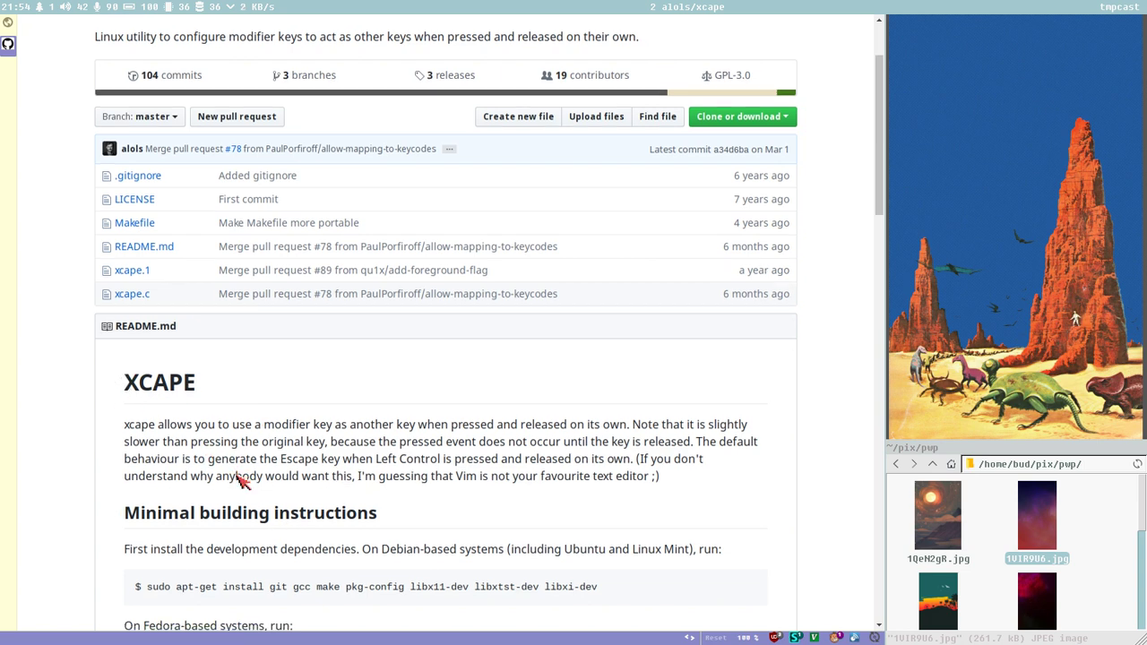
pyautogui.scroll(3, 251, 462)
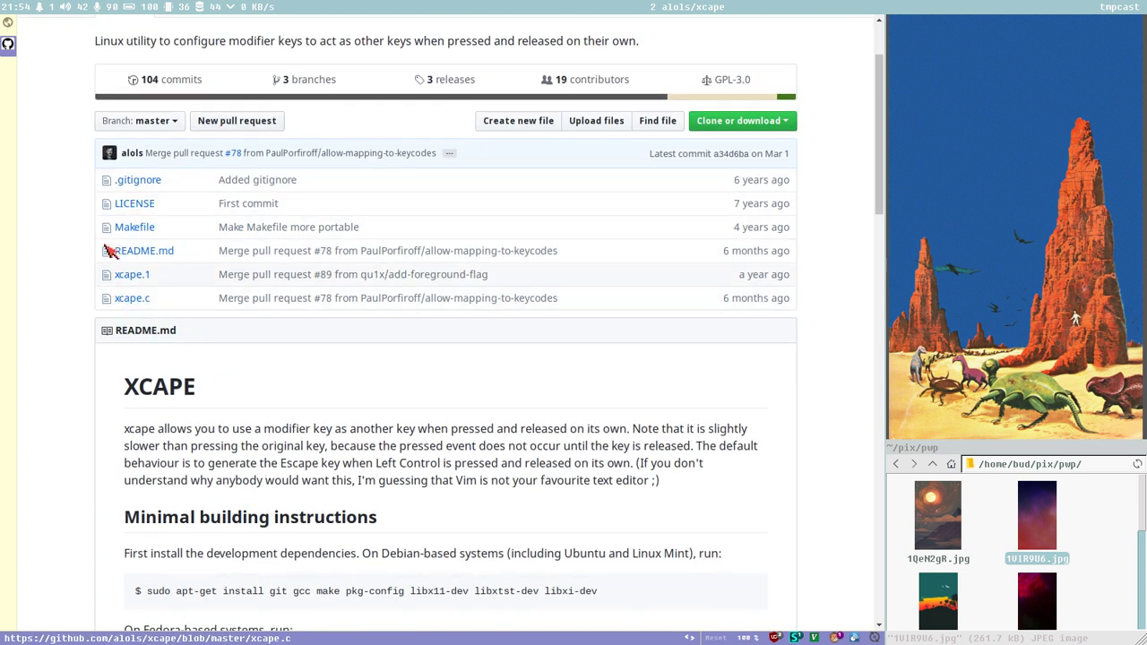
pyautogui.scroll(-1, 269, 461)
pyautogui.scroll(1, 269, 461)
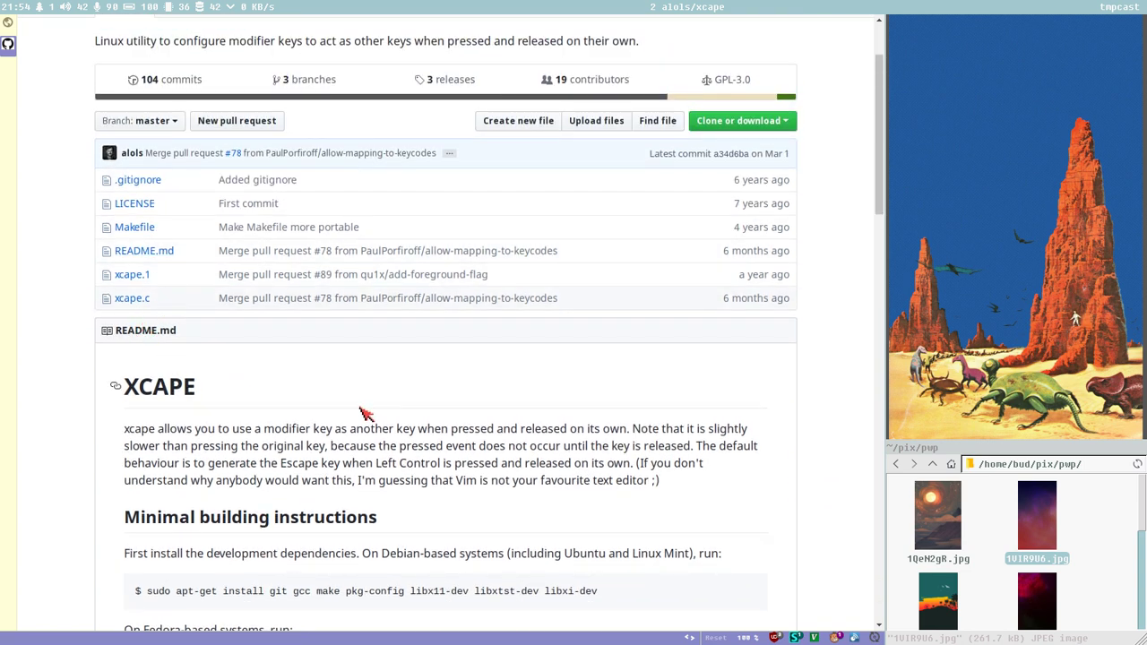
# - Bring up the small terminal and search the packages for xcape with the command pms xcape
pyautogui.press('super+Return')
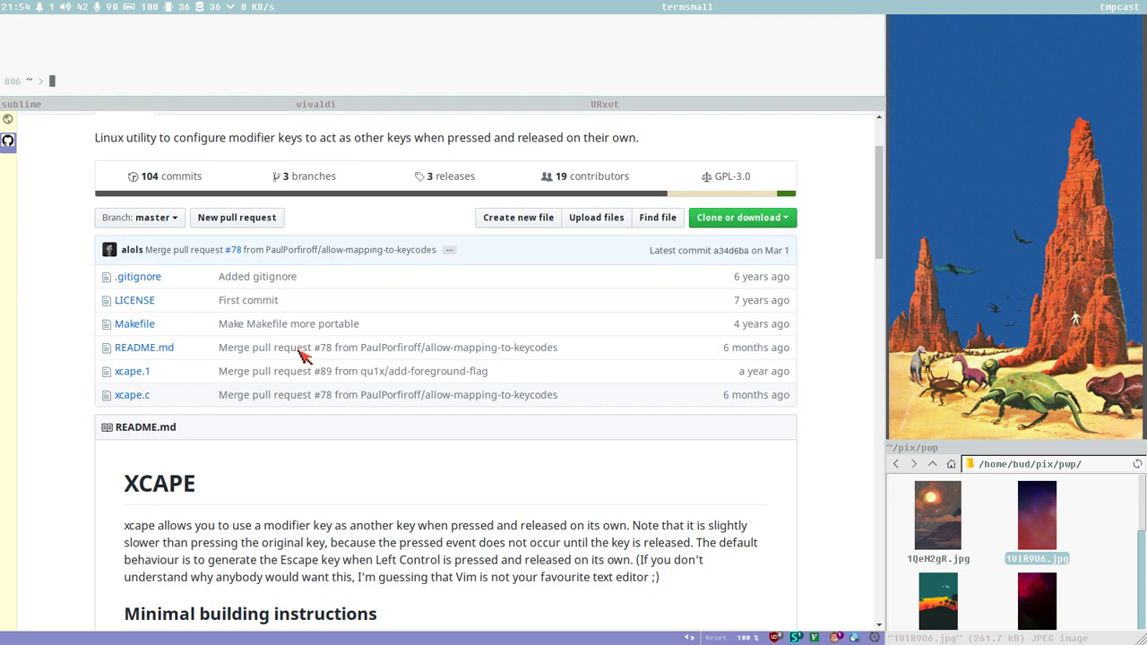
pyautogui.write('a')
pyautogui.press('BackSpace')
pyautogui.write('pms ccape')
pyautogui.press('Return')
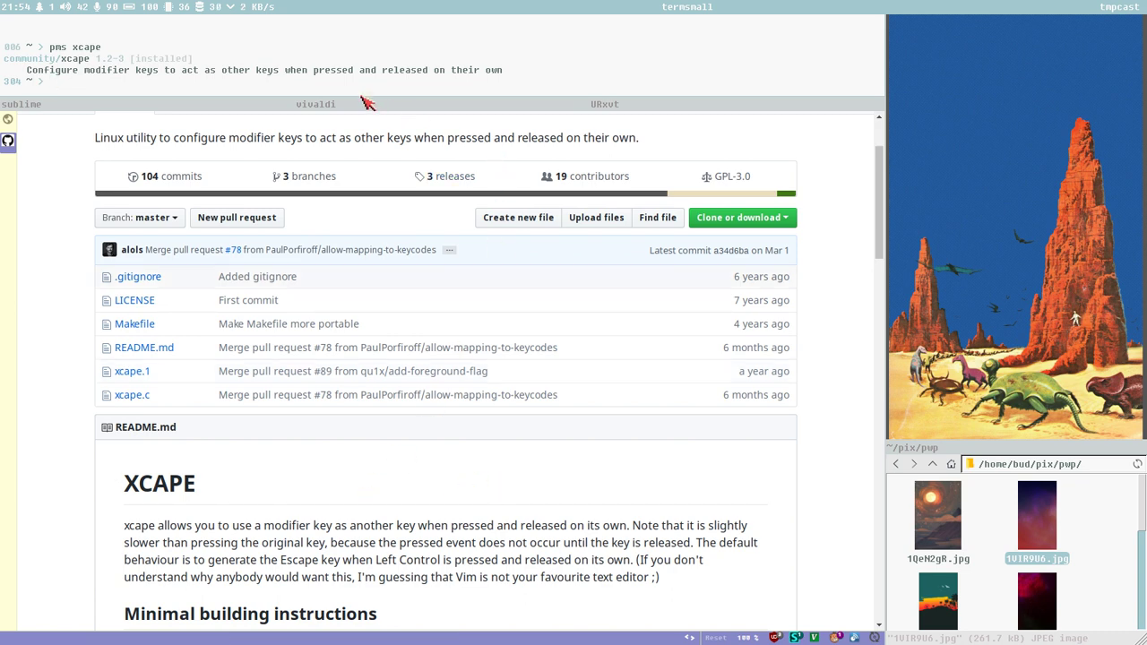
# - Read the default behaviour in the xcape README and highlight the start of its Vim remark, "(If you don't"
pyautogui.scroll(-3, 426, 434)
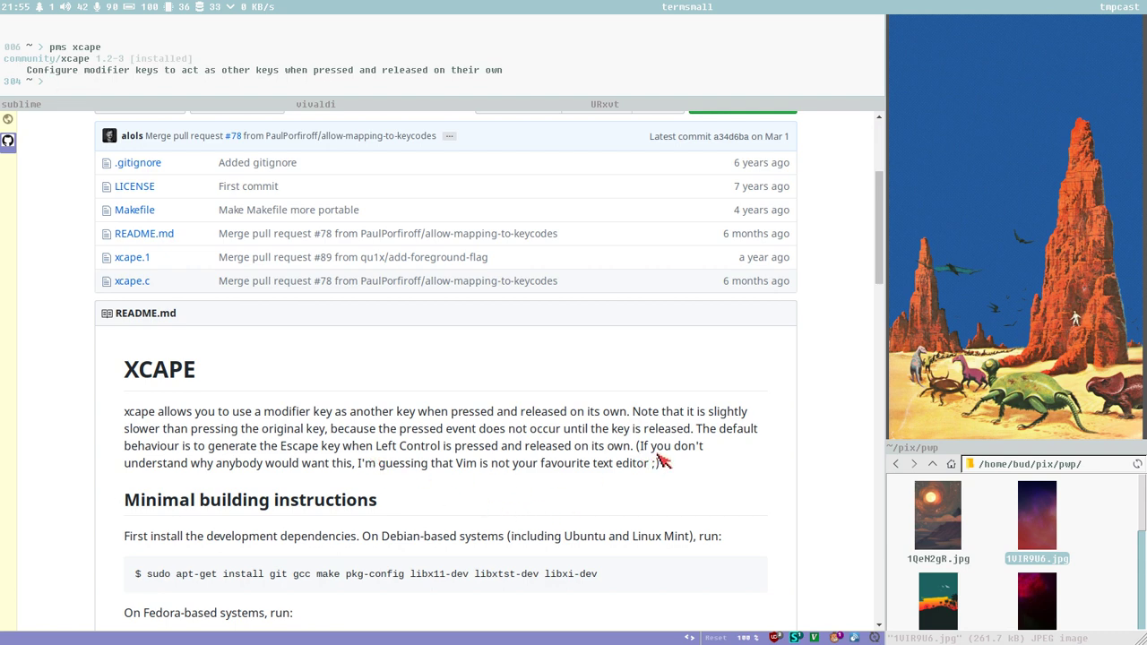
pyautogui.moveTo(637, 447); pyautogui.dragTo(720, 456)
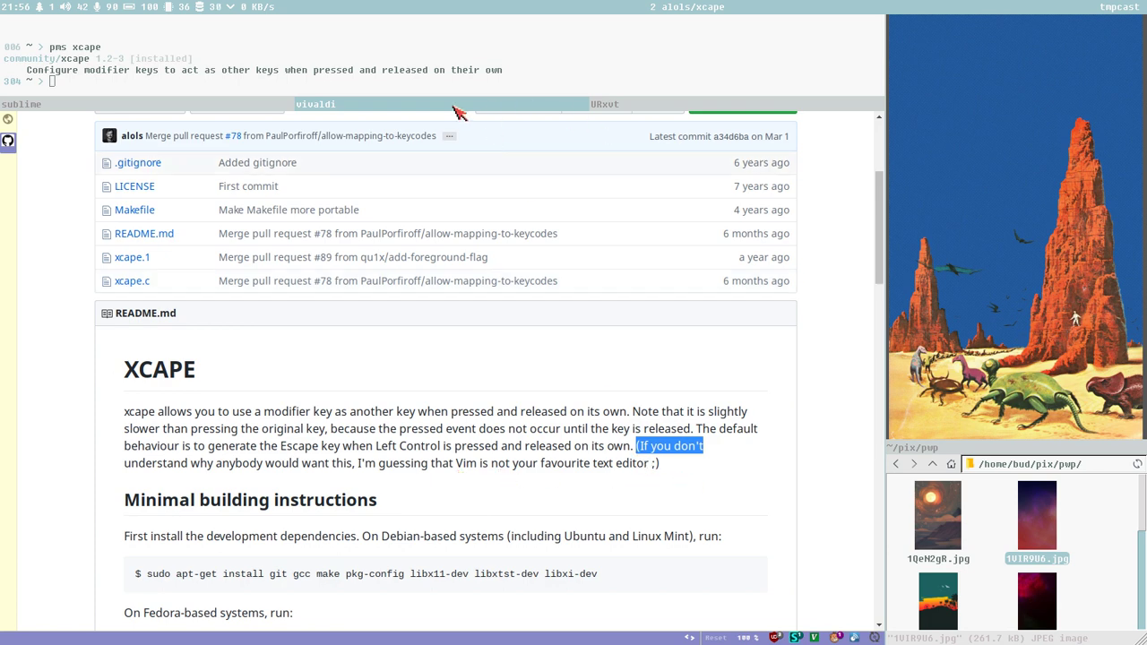
# - Switch to the seba script in Sublime Text and place the cursor in -layout on line 26, in command mode
pyautogui.click(183, 105)
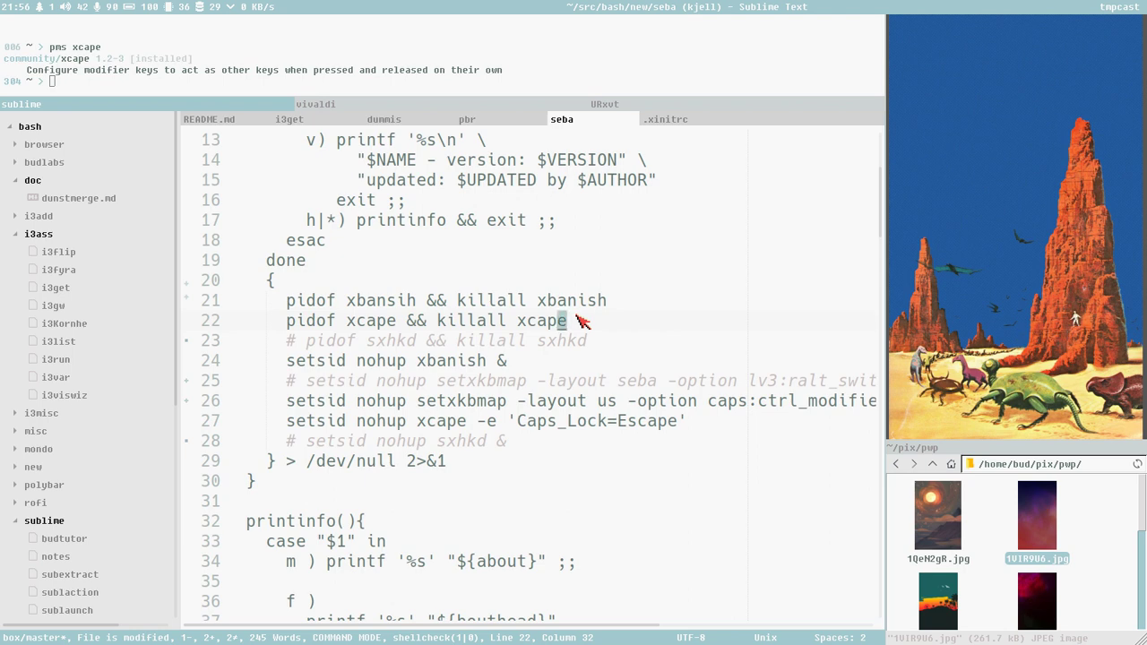
pyautogui.press('i')
pyautogui.press('Escape')
pyautogui.press('j')
pyautogui.press('j')
pyautogui.press('j')
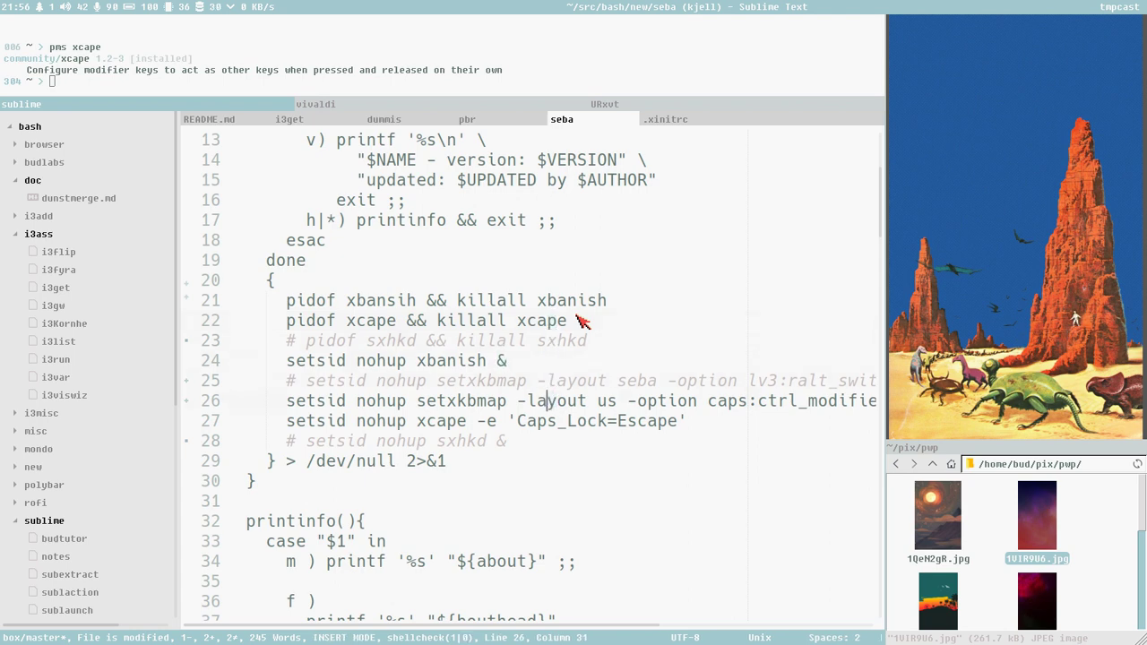
pyautogui.press('h')
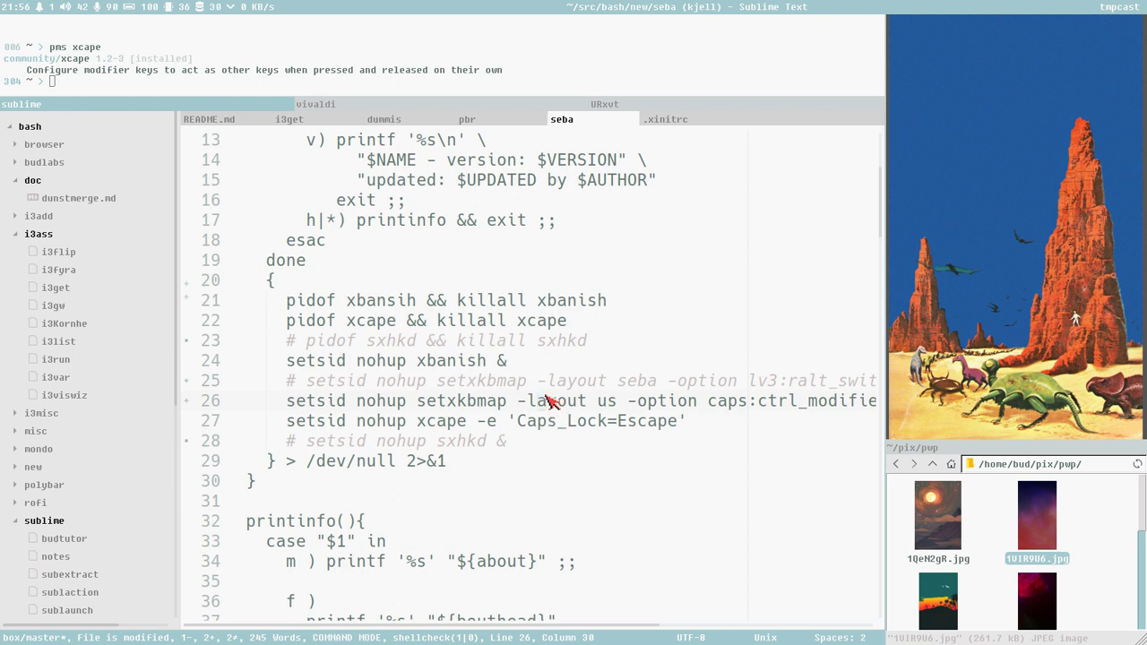
# - Highlight the command xcape -e 'Caps_Lock=Escape' on line 27, and its Caps_Lock part
pyautogui.moveTo(419, 421); pyautogui.dragTo(713, 423)
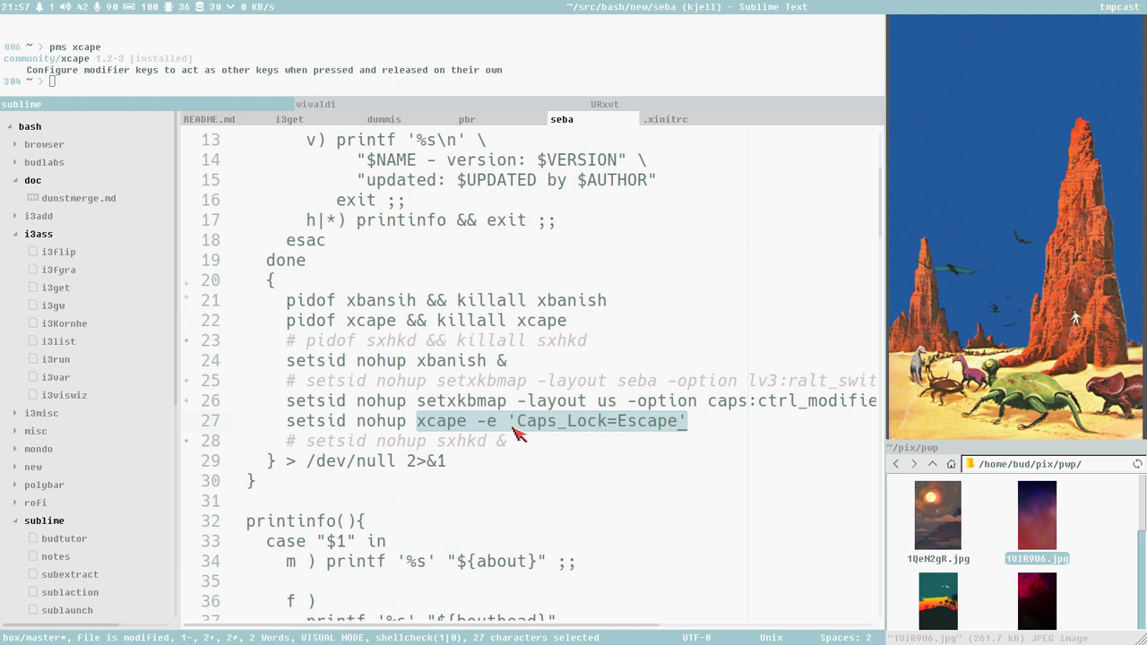
pyautogui.moveTo(527, 423); pyautogui.dragTo(612, 431)
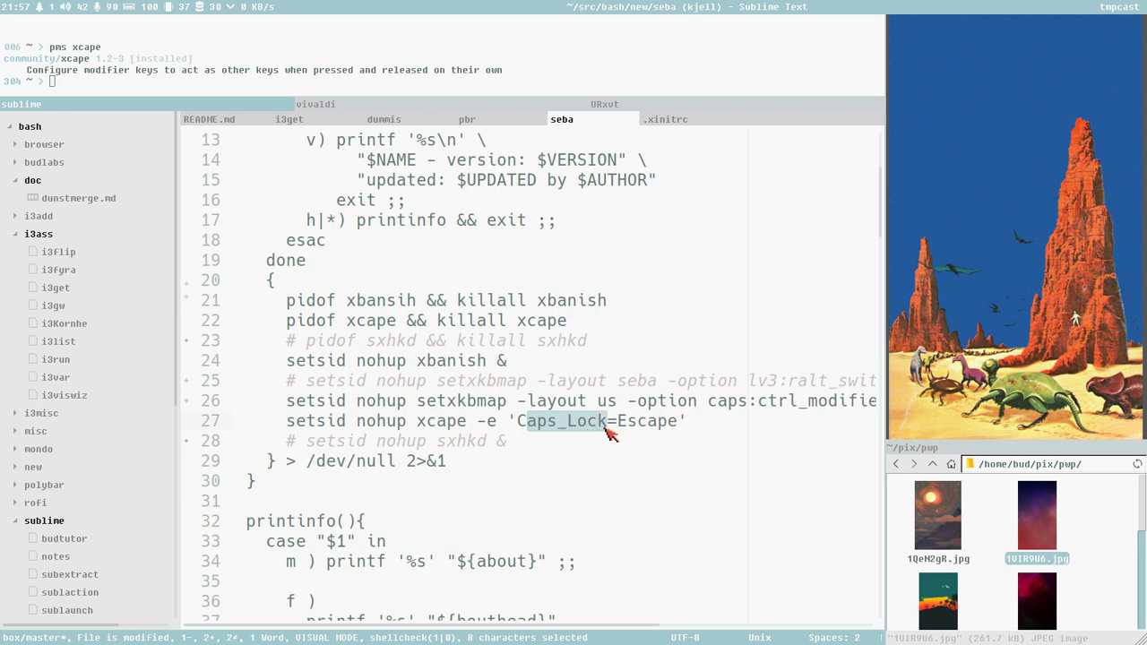
pyautogui.moveTo(510, 423); pyautogui.dragTo(606, 430)
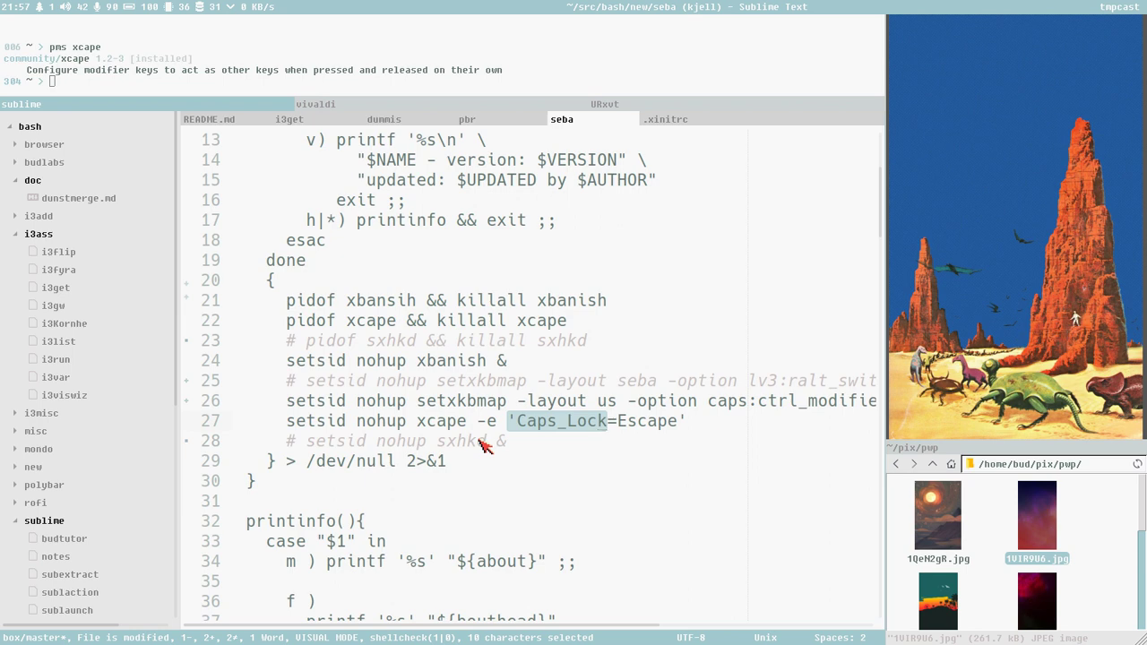
# - Examine the setxkbmap command on line 26, highlighting the us layout and -option caps:ctrl_modifier
pyautogui.moveTo(482, 400); pyautogui.dragTo(682, 405)
pyautogui.moveTo(417, 402); pyautogui.dragTo(511, 405)
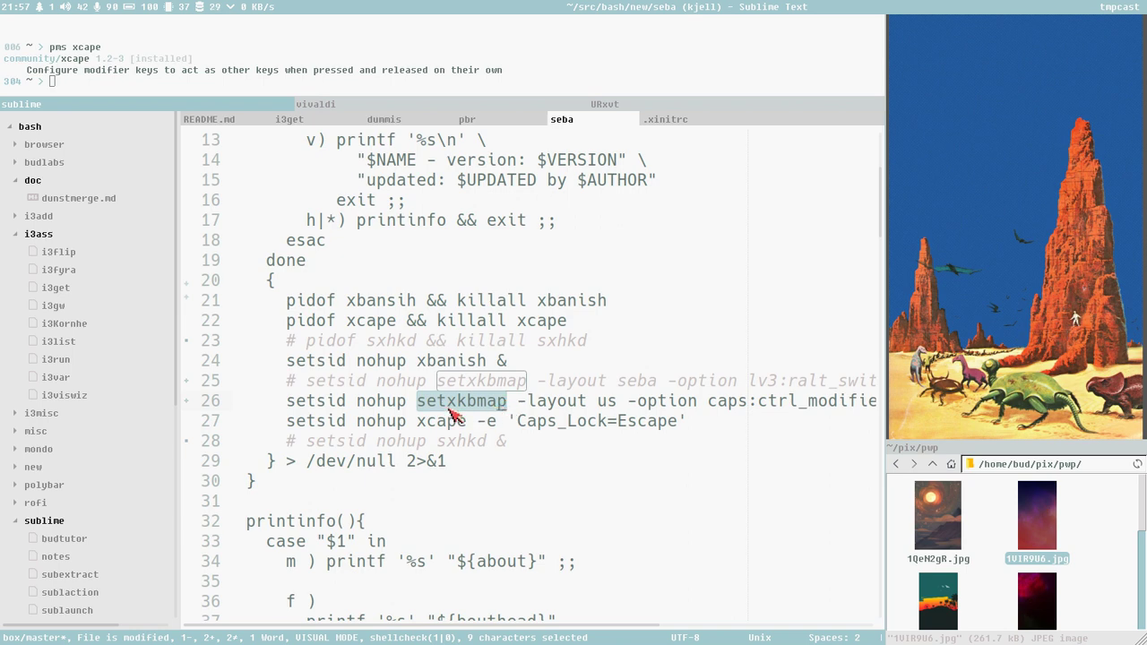
pyautogui.moveTo(417, 404); pyautogui.dragTo(619, 415)
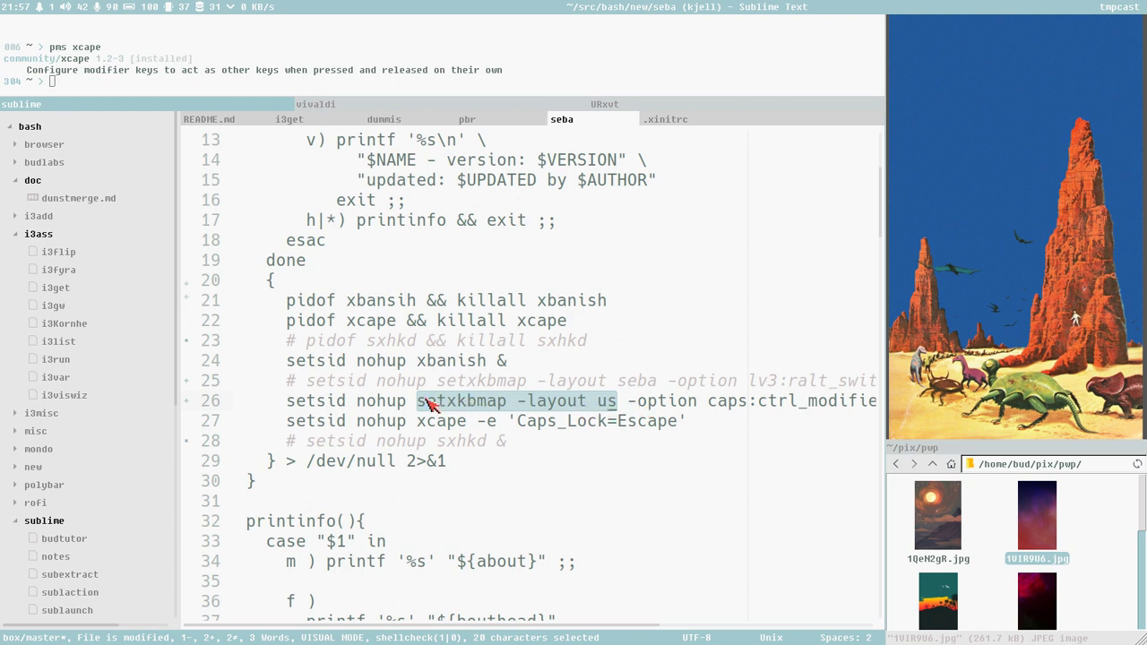
pyautogui.moveTo(417, 403); pyautogui.dragTo(618, 401)
pyautogui.doubleClick(606, 403)
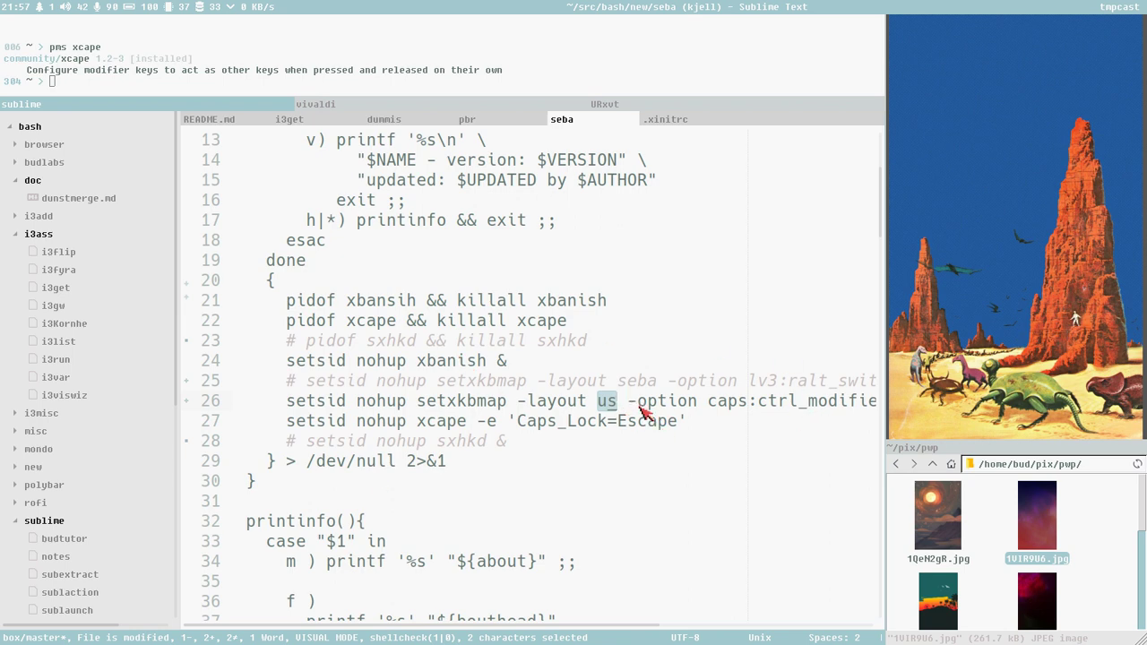
pyautogui.moveTo(629, 403); pyautogui.dragTo(883, 414)
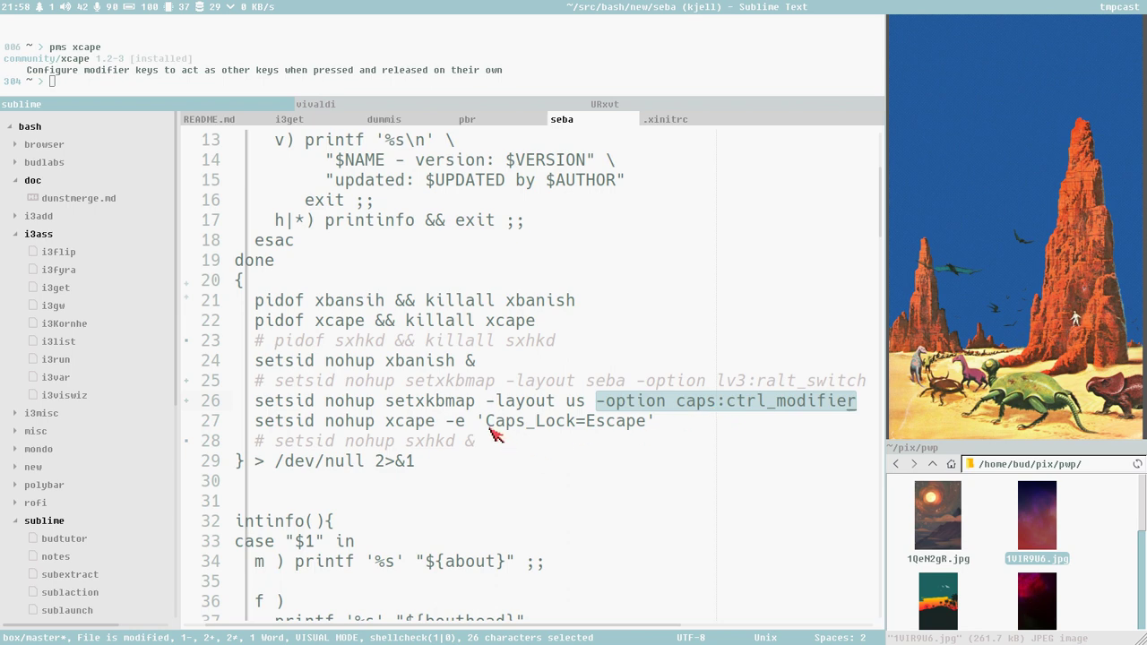
# - Highlight Caps_Lock in the xcape command, and the setxkbmap and xcape commands on lines 26 and 27 together
pyautogui.moveTo(486, 421); pyautogui.dragTo(581, 430)
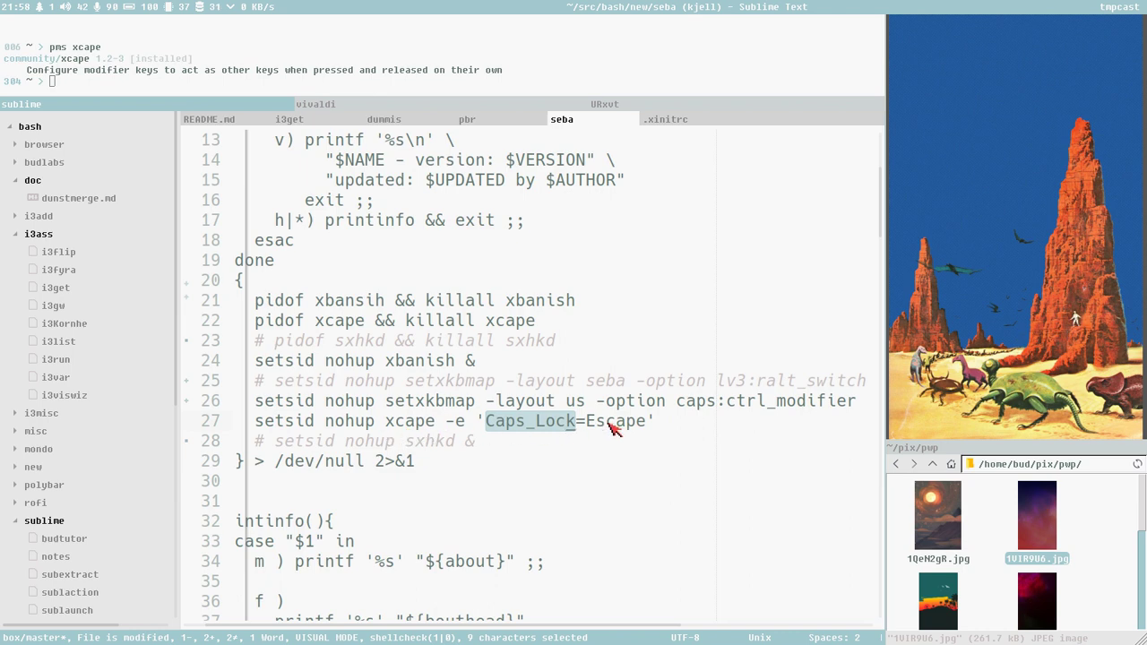
pyautogui.moveTo(617, 421); pyautogui.dragTo(236, 405)
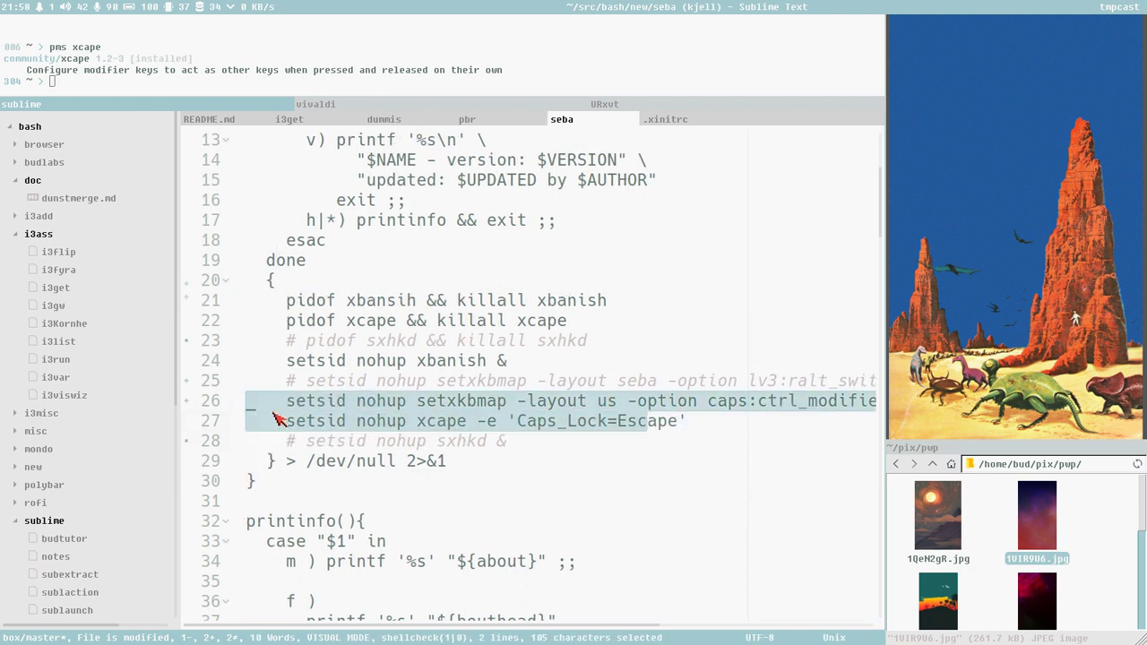
pyautogui.moveTo(414, 425); pyautogui.dragTo(717, 422)
pyautogui.click(672, 402)
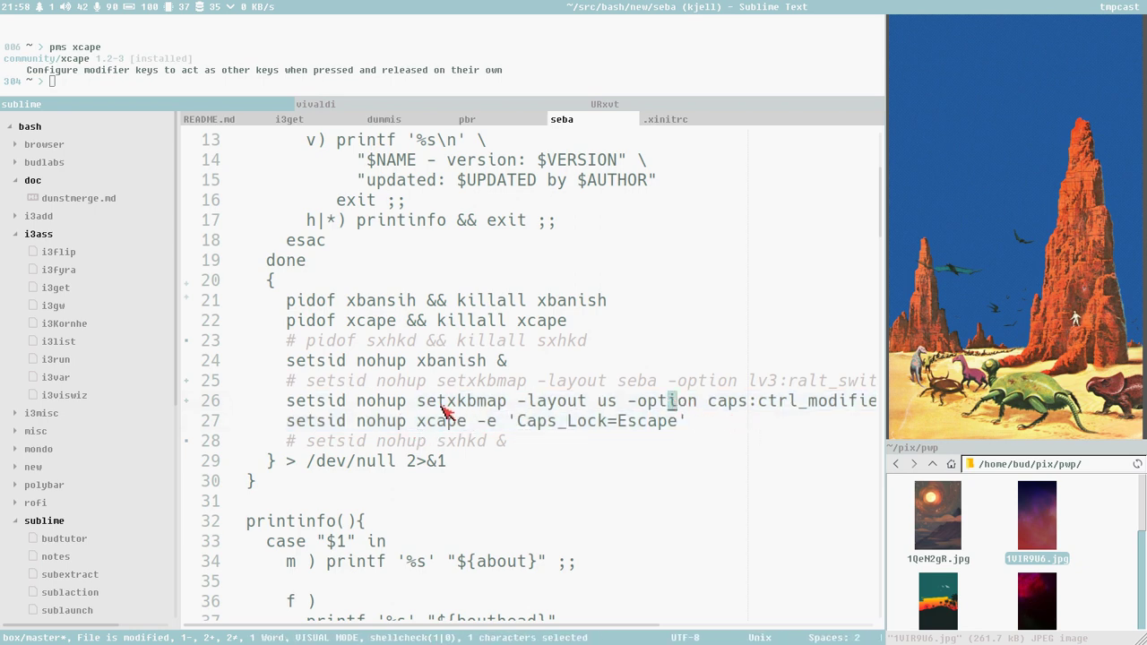
pyautogui.moveTo(316, 402); pyautogui.dragTo(688, 422)
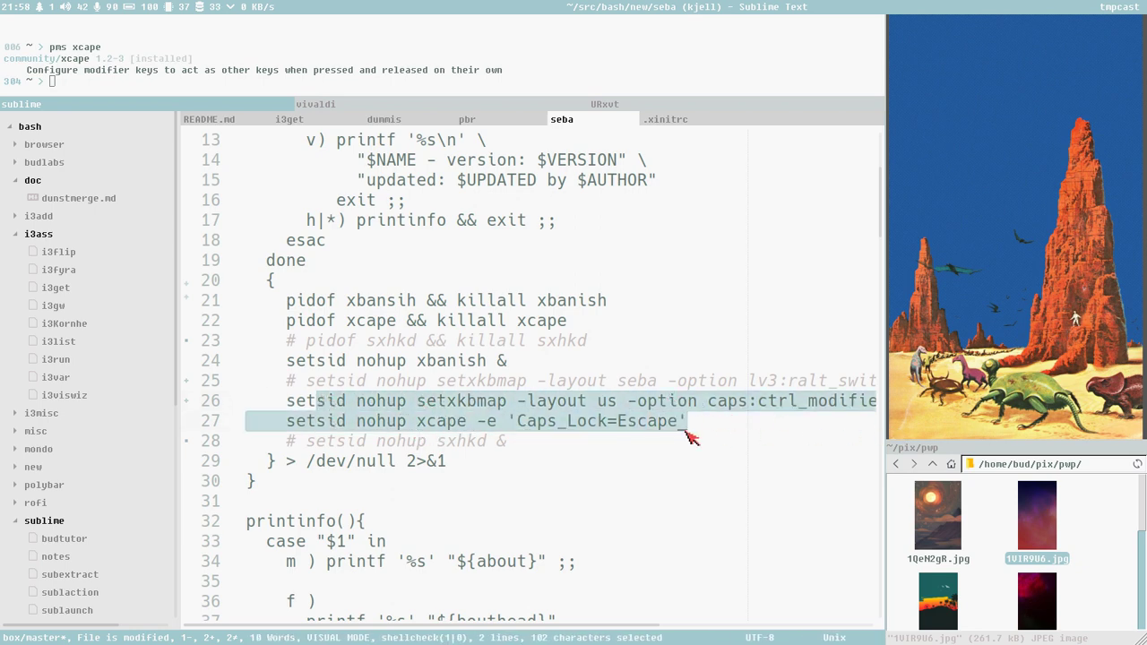
# - Compare the setxkbmap option with the xcape mapping by highlighting Caps_Lock=Escape and caps:ctrl_modifier
pyautogui.moveTo(643, 410); pyautogui.dragTo(896, 409)
pyautogui.moveTo(687, 409); pyautogui.dragTo(859, 405)
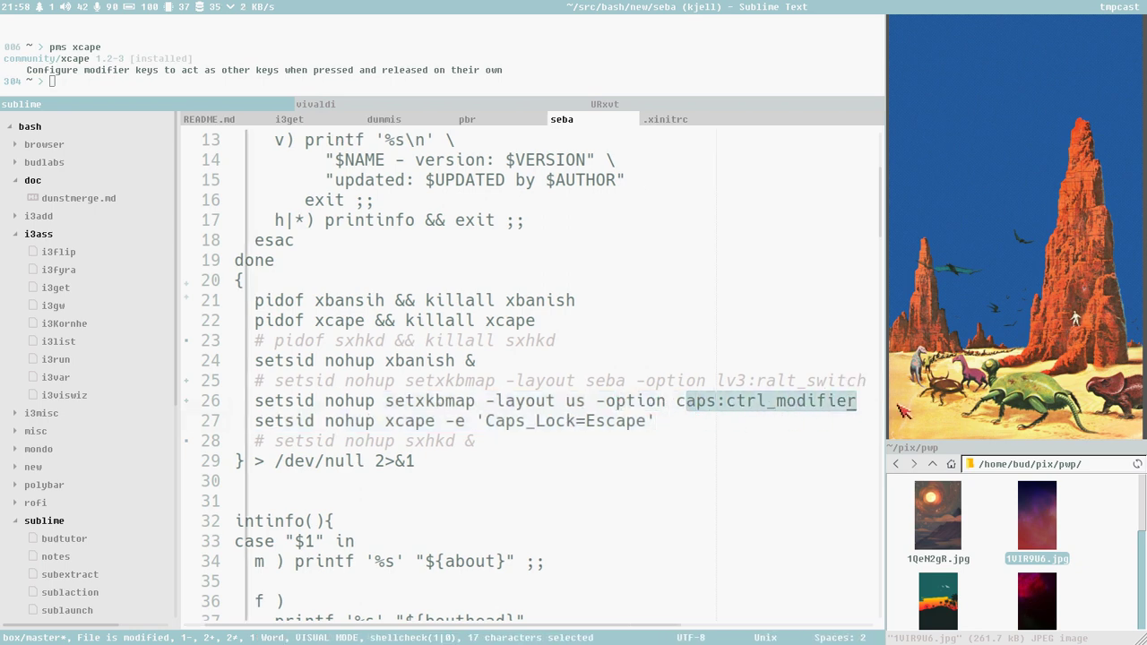
pyautogui.moveTo(487, 421); pyautogui.dragTo(726, 438)
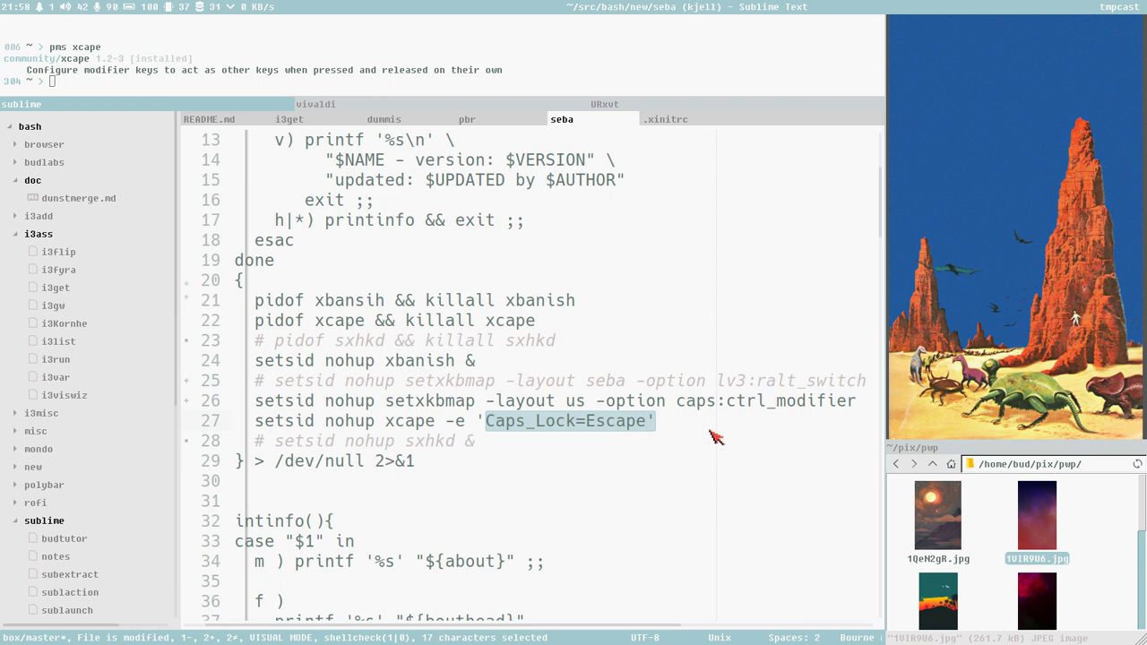
pyautogui.click(487, 401)
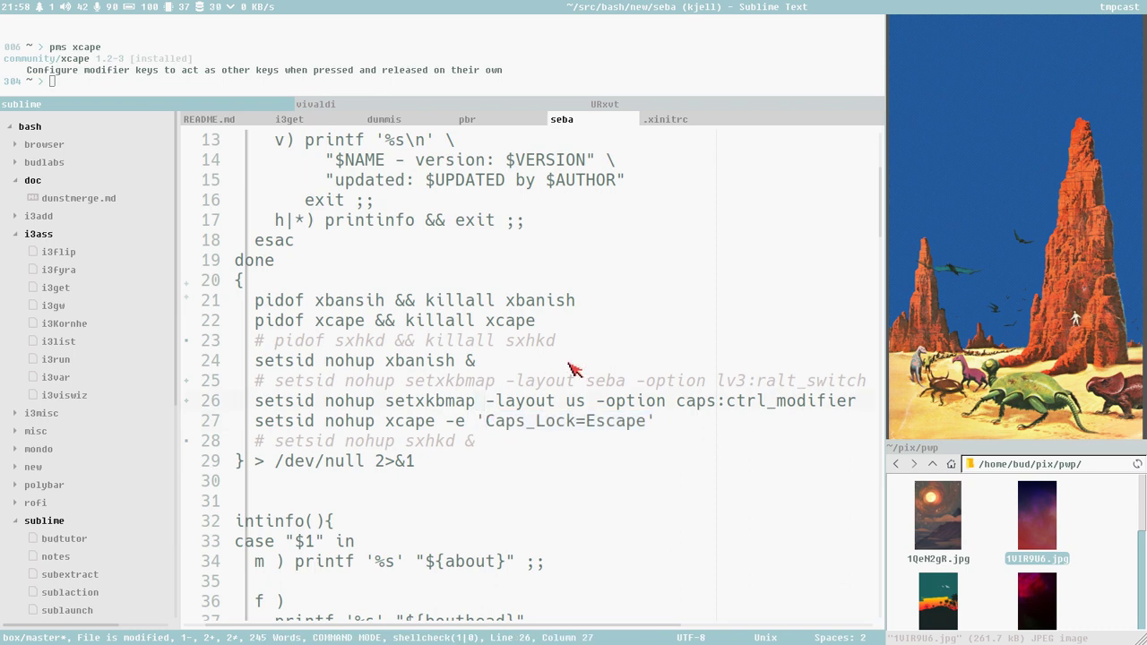
pyautogui.click(678, 402)
pyautogui.press('v')
pyautogui.hotkey('shift', 'e')
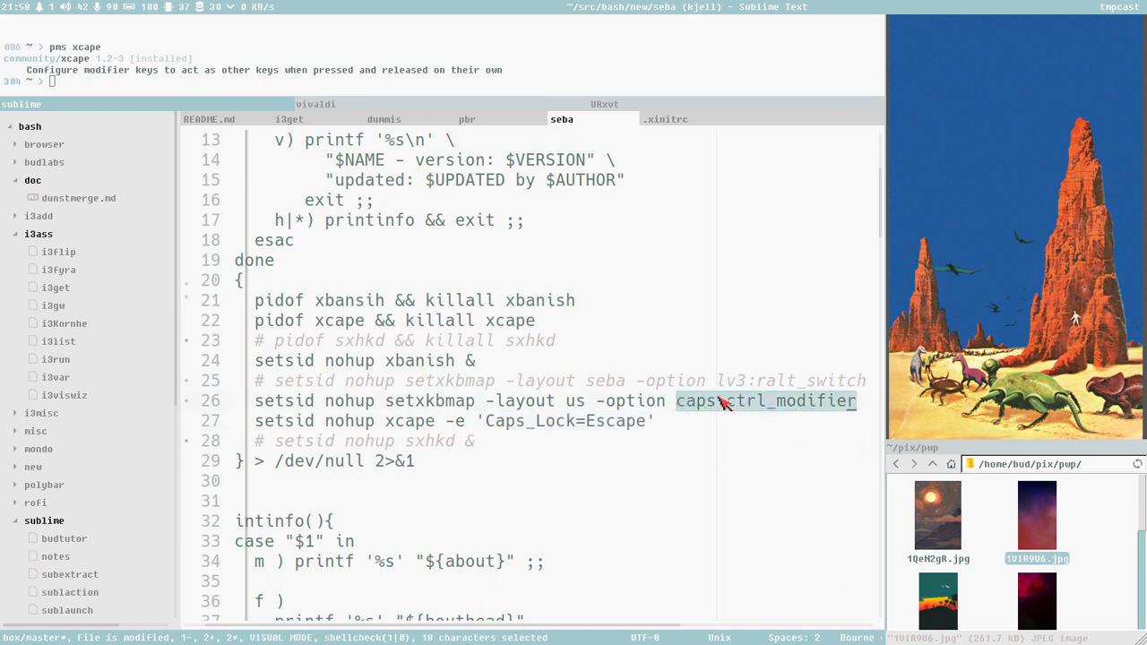
pyautogui.click(402, 403)
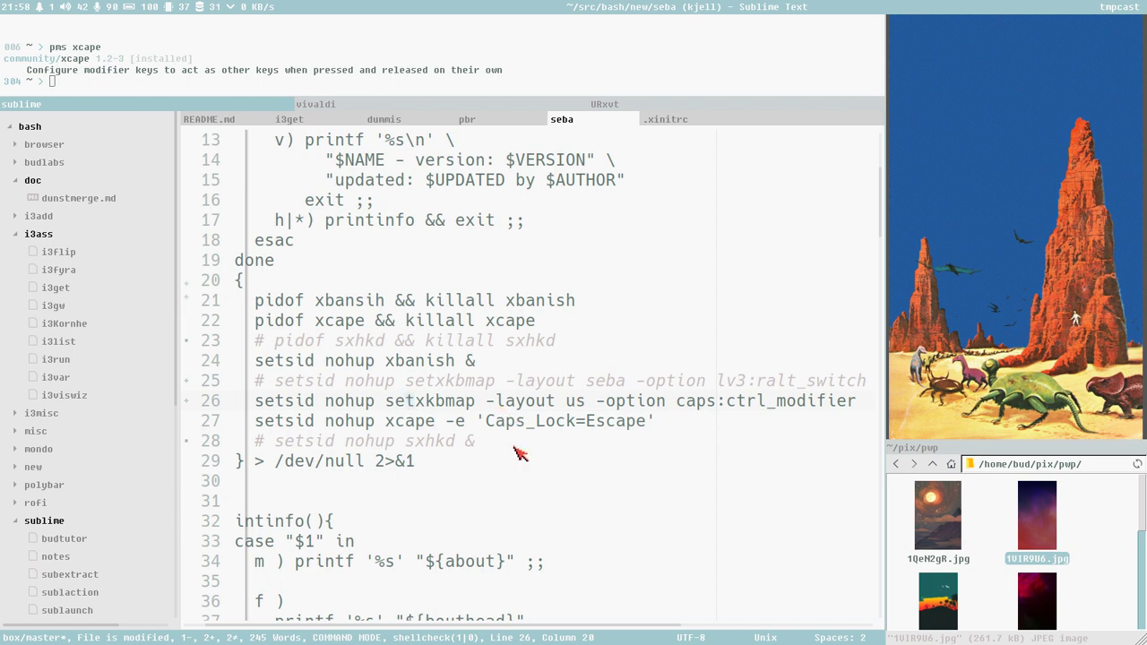
# - Highlight the xbanish launch line and its trailing &, plus the ctrl_modifier value of the setxkbmap option
pyautogui.moveTo(504, 363); pyautogui.dragTo(3, 365)
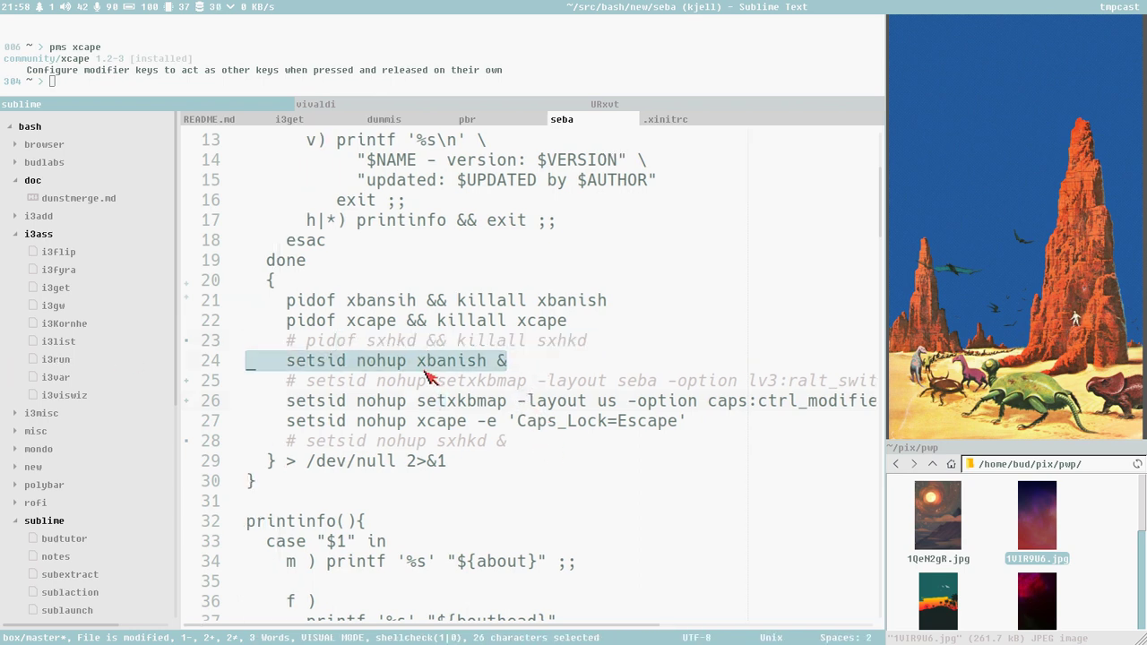
pyautogui.click(542, 367)
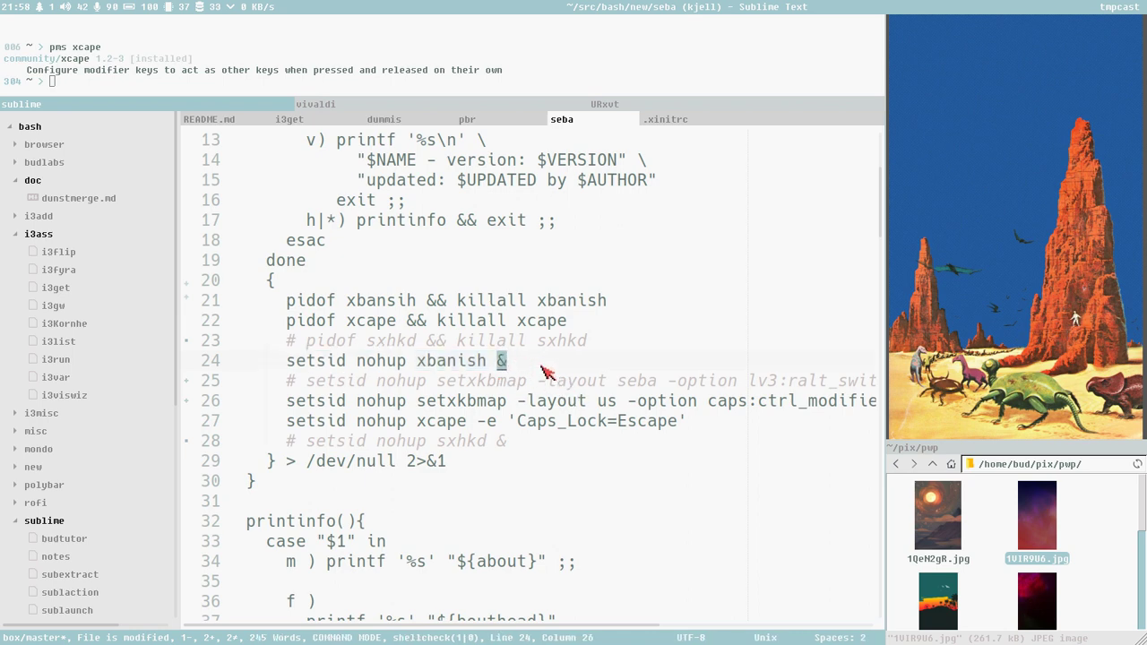
pyautogui.doubleClick(761, 404)
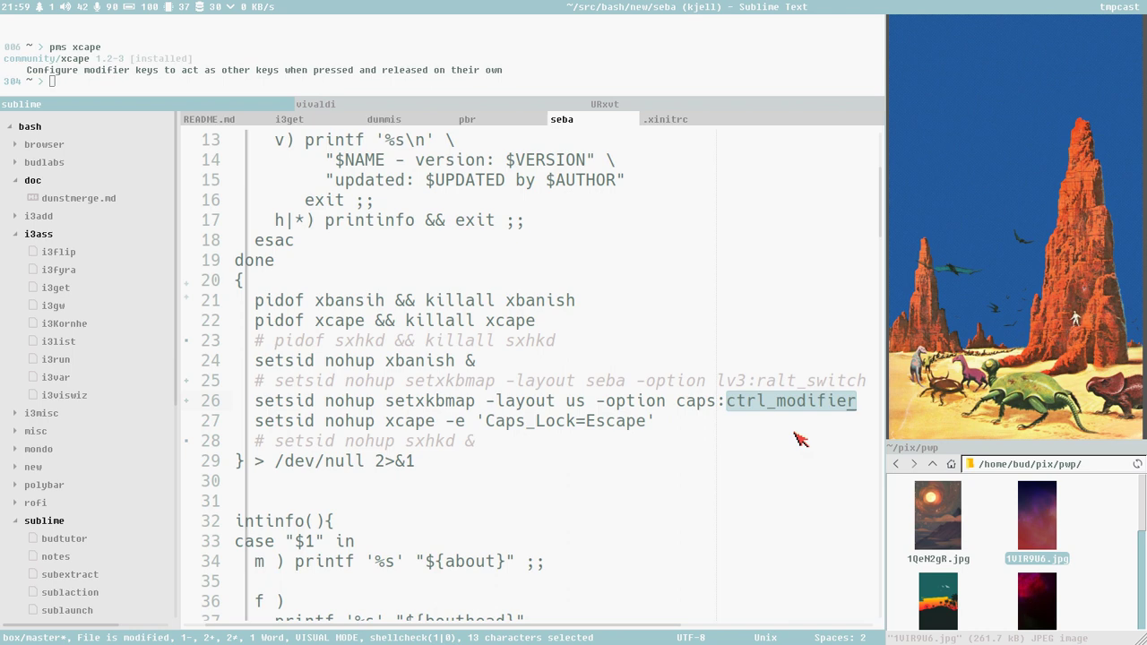
pyautogui.moveTo(691, 403); pyautogui.dragTo(811, 406)
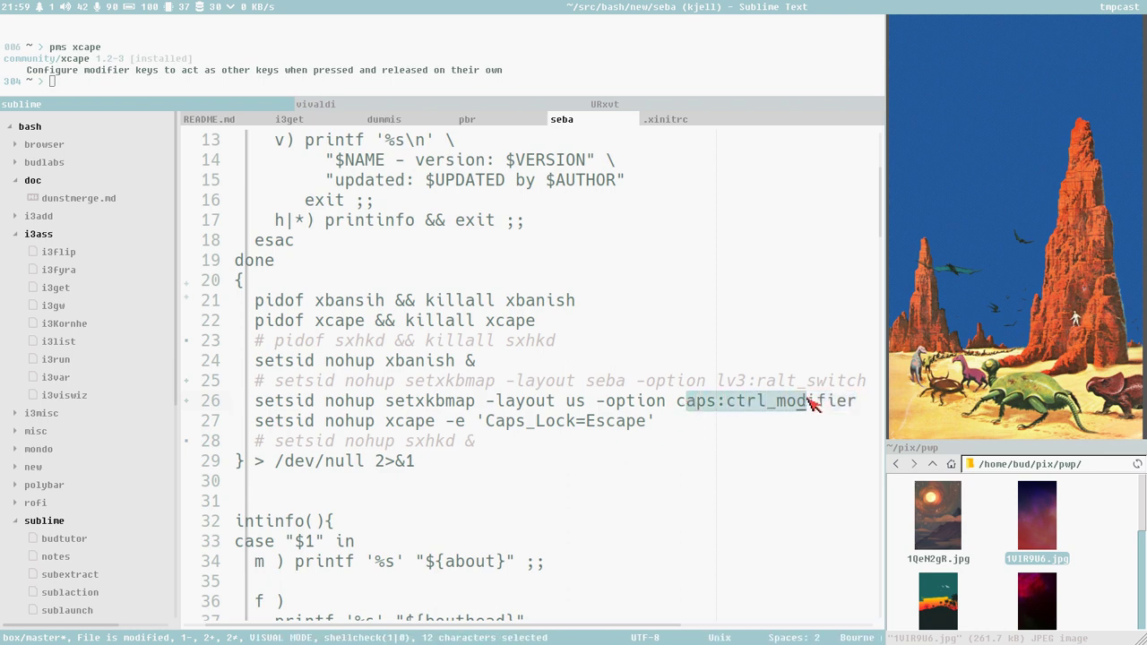
# - Highlight the ctrl_modifier part of the setxkbmap option on line 26
pyautogui.click(794, 405)
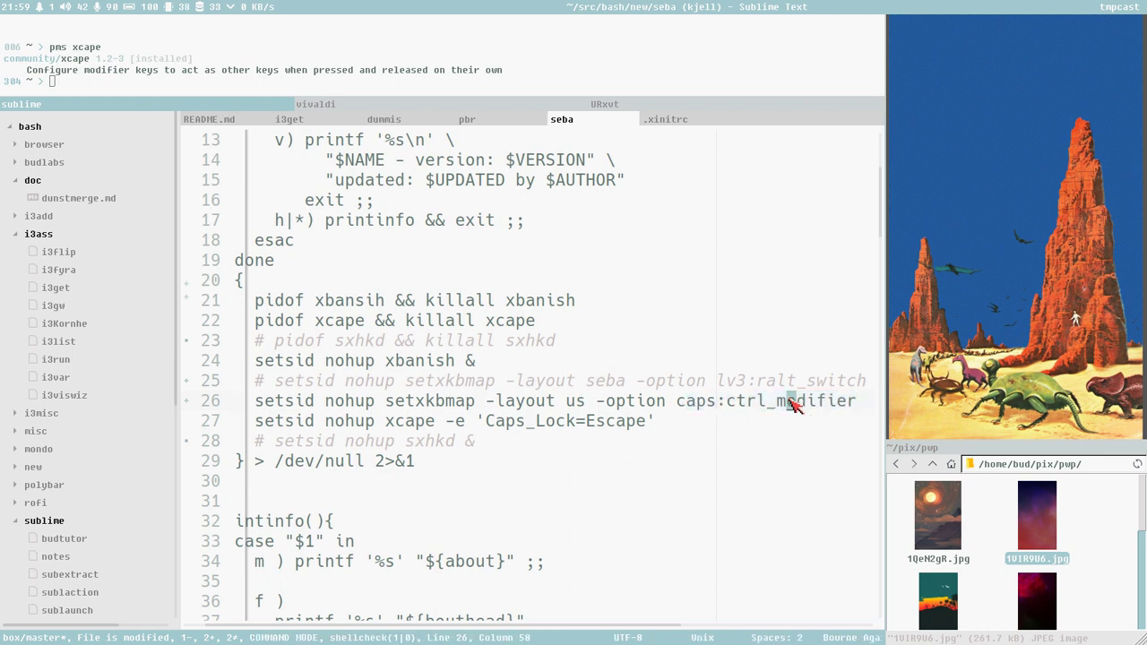
pyautogui.press('v')
pyautogui.press('e')
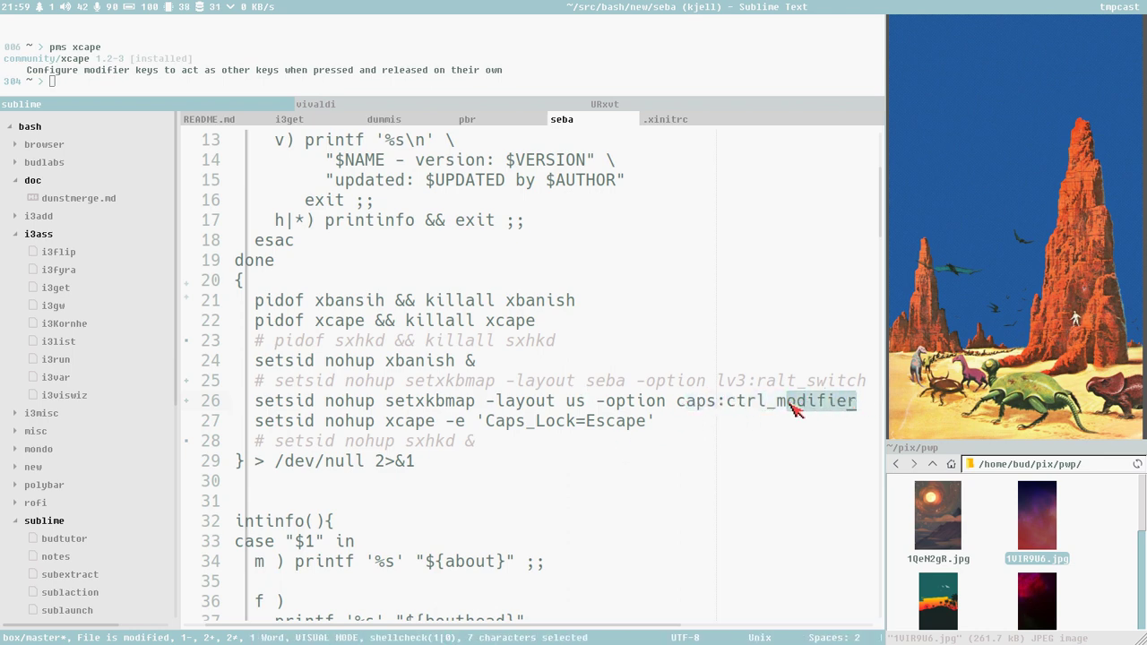
pyautogui.moveTo(777, 405); pyautogui.dragTo(847, 409)
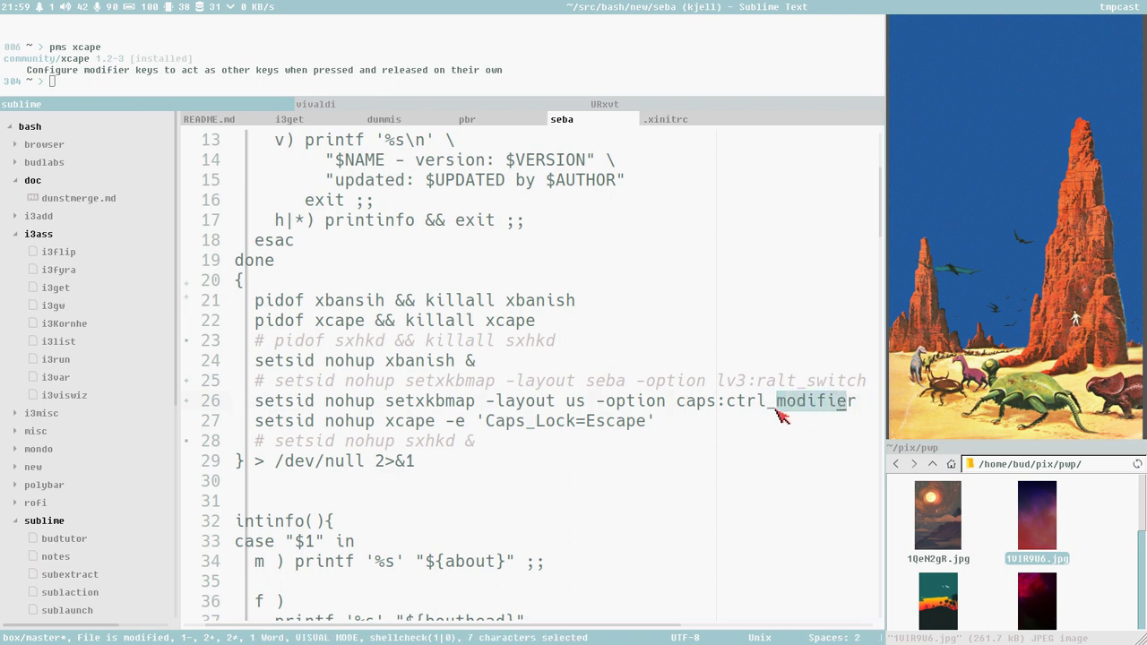
pyautogui.moveTo(748, 405); pyautogui.dragTo(856, 407)
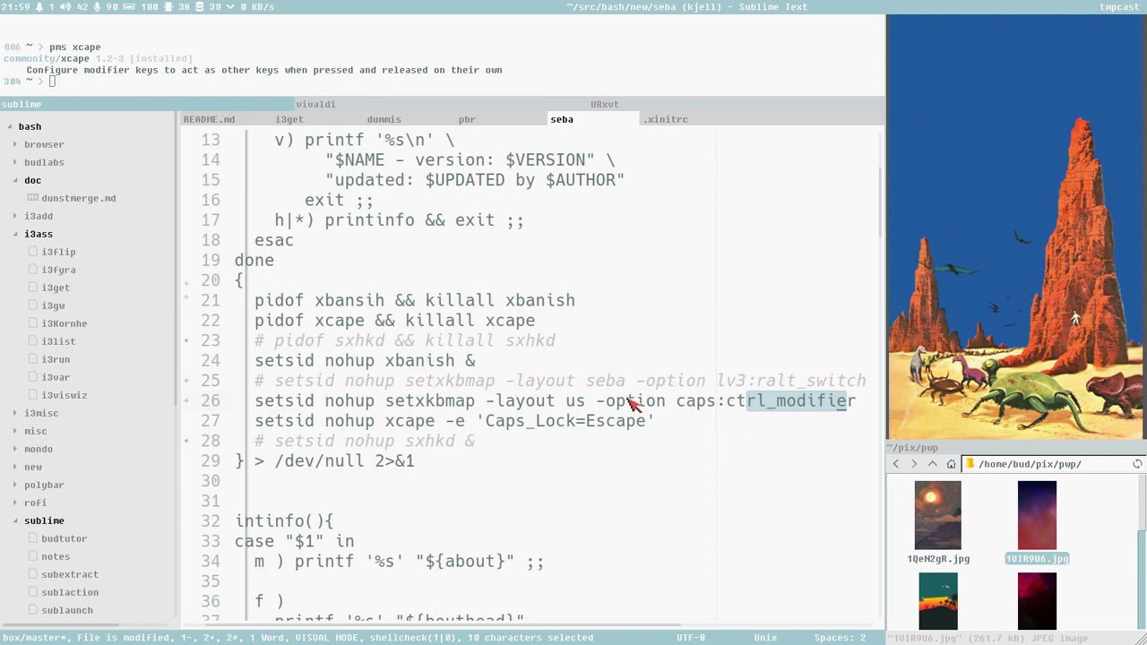
# - Highlight the full setxkbmap command on line 26 and the startup block from line 20 to line 27
pyautogui.click(579, 401)
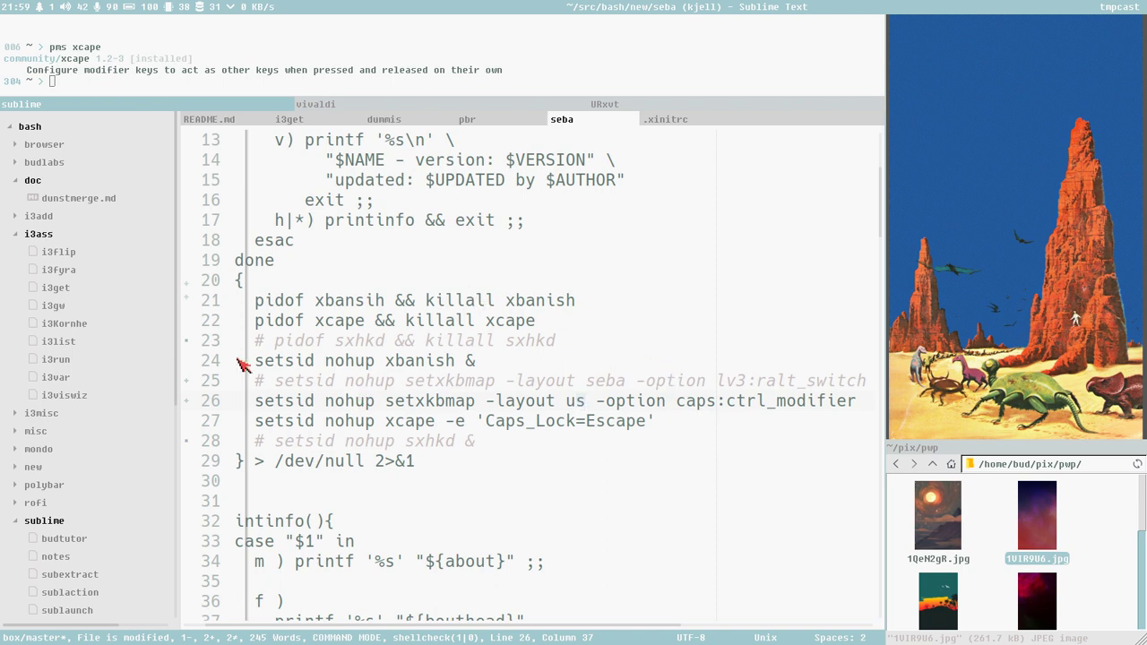
pyautogui.moveTo(396, 401); pyautogui.dragTo(894, 401)
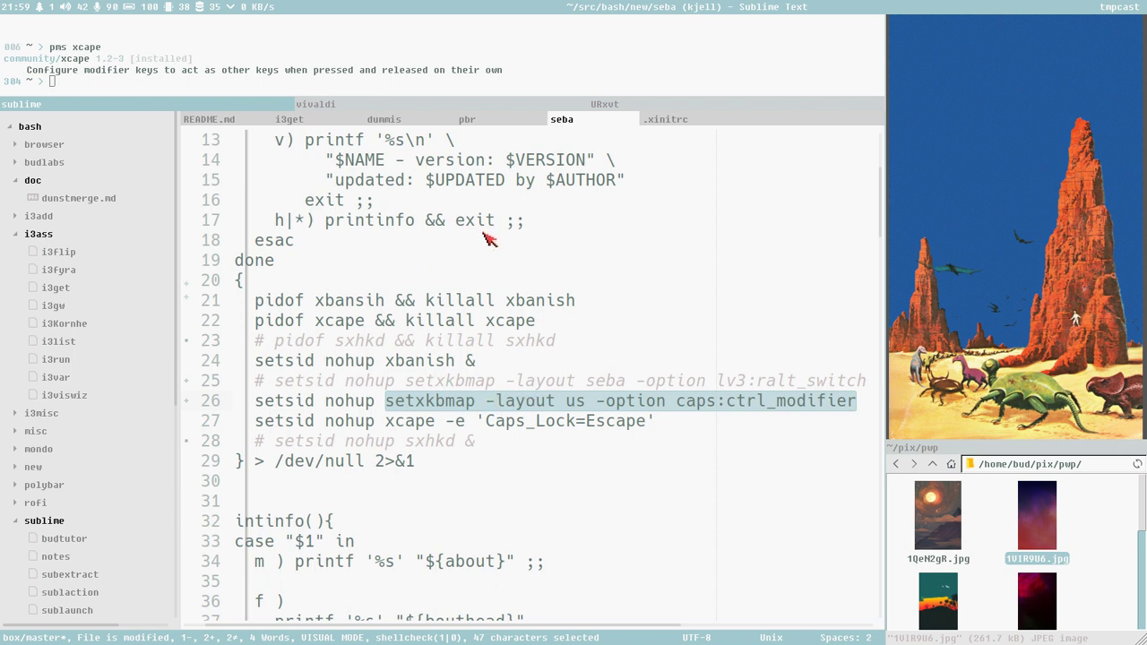
pyautogui.moveTo(529, 423); pyautogui.dragTo(125, 280)
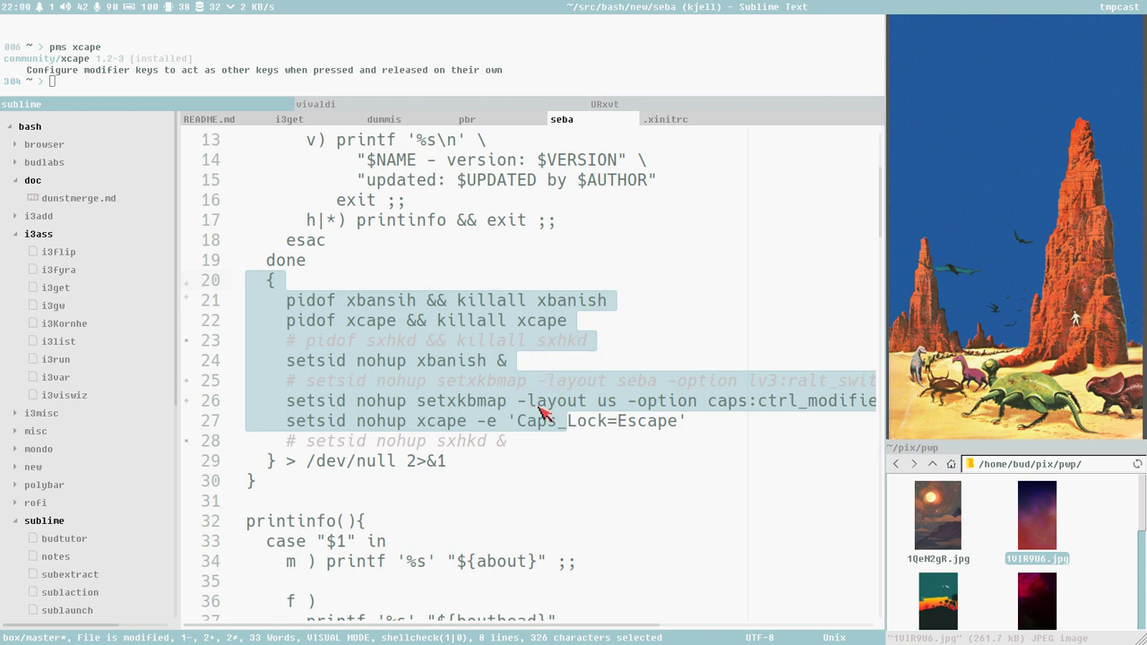
pyautogui.moveTo(538, 409); pyautogui.dragTo(627, 405)
# - Uncomment the setxkbmap line with the seba layout on line 25 and comment out the us layout line on line 26
pyautogui.click(632, 381)
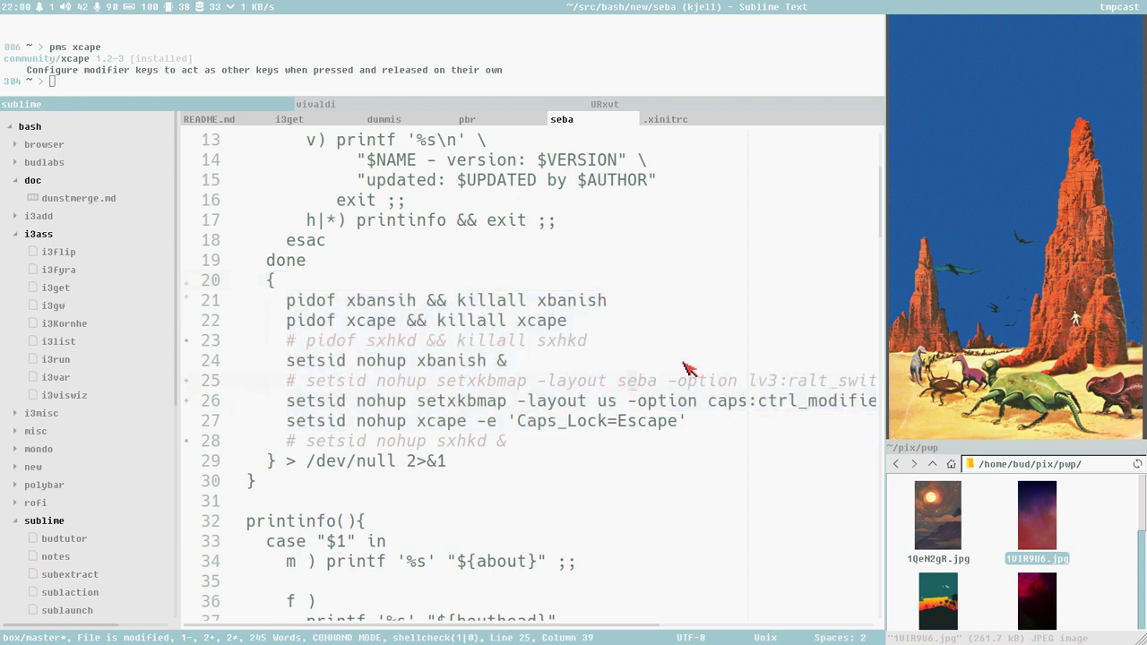
pyautogui.hotkey('ctrl', '/')
pyautogui.click(642, 401)
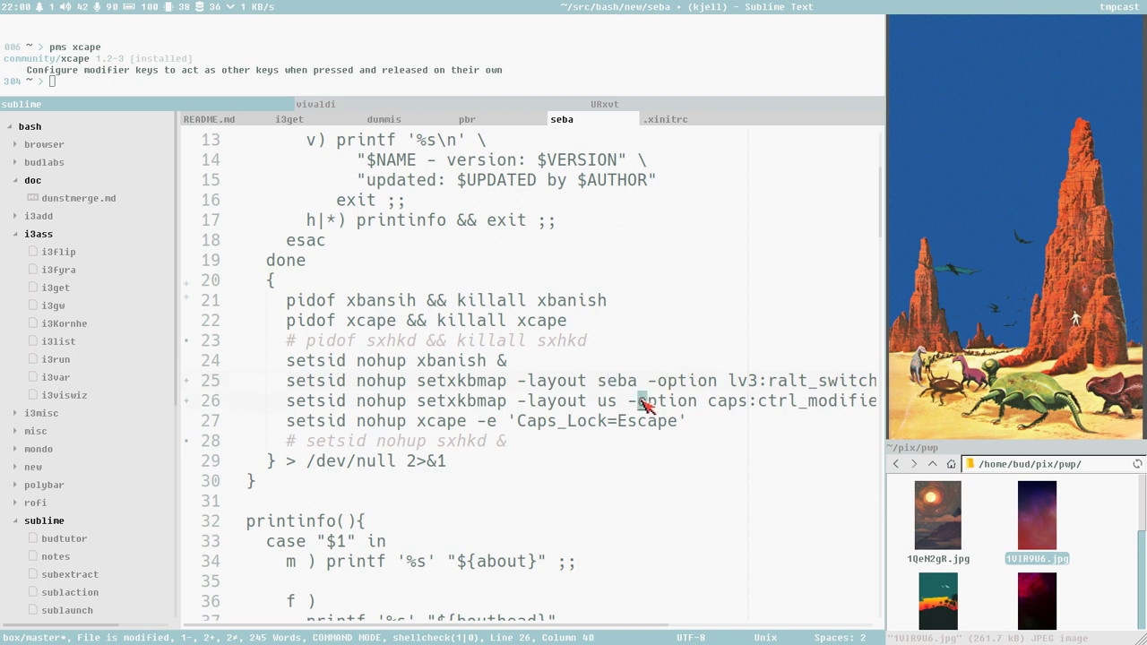
pyautogui.hotkey('ctrl', '/')
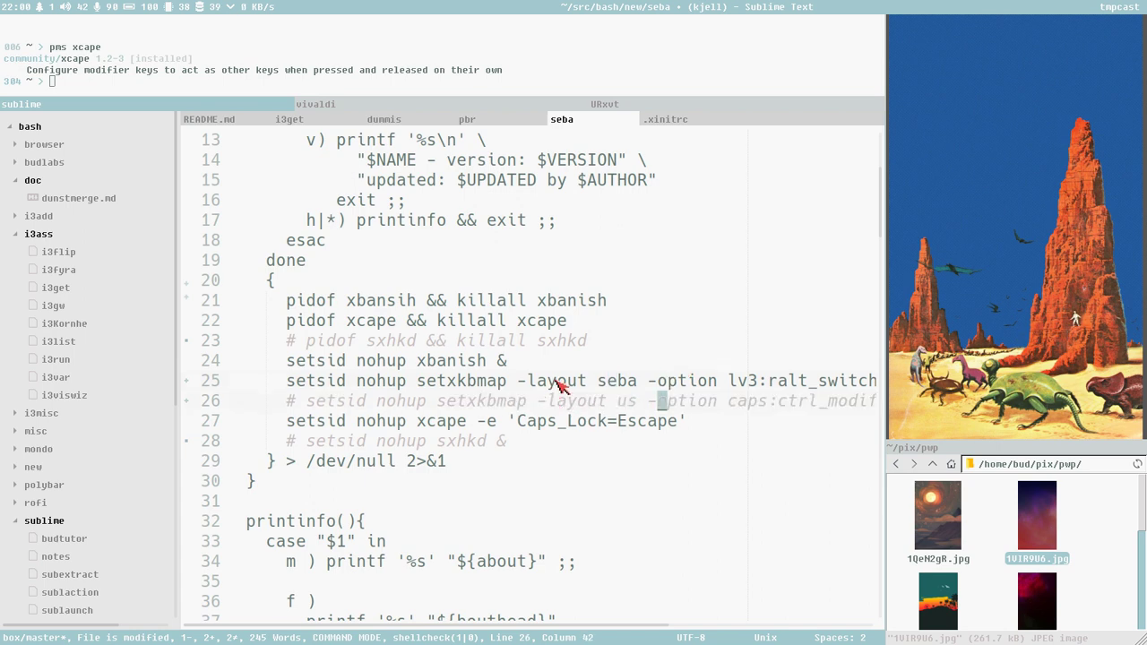
# - Examine the setxkbmap command on line 25, highlighting the seba layout and the lv3:ralt_switch option
pyautogui.moveTo(558, 381)
pyautogui.mouseDown()
pyautogui.moveTo(655, 389)
pyautogui.moveTo(551, 378)
pyautogui.mouseUp()
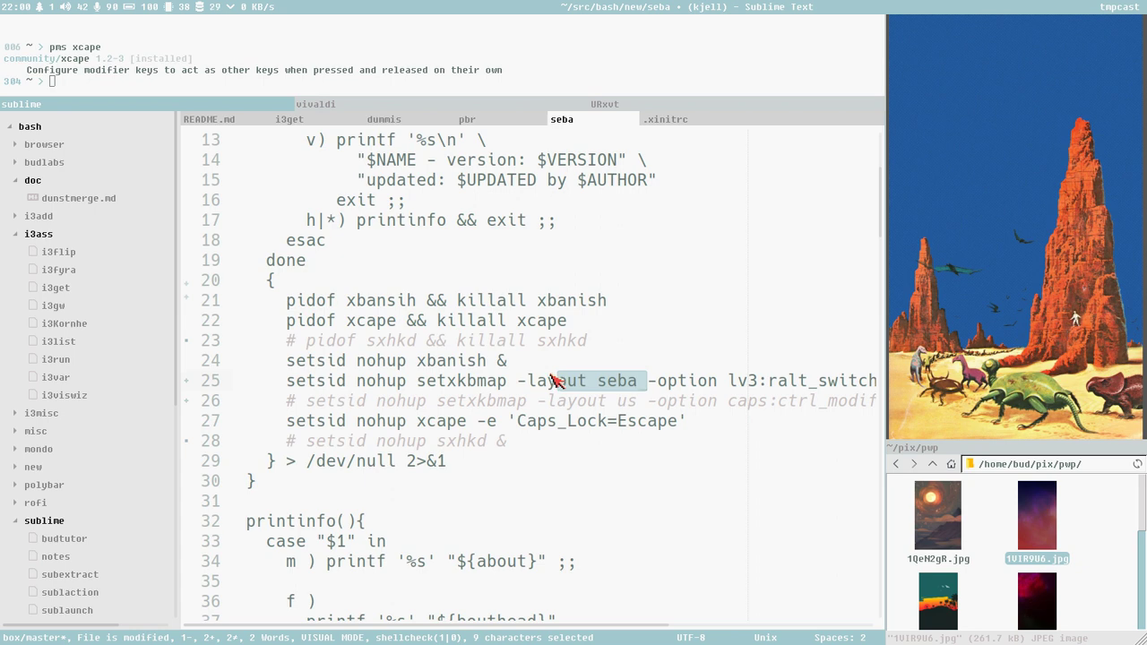
pyautogui.moveTo(731, 382); pyautogui.dragTo(701, 383)
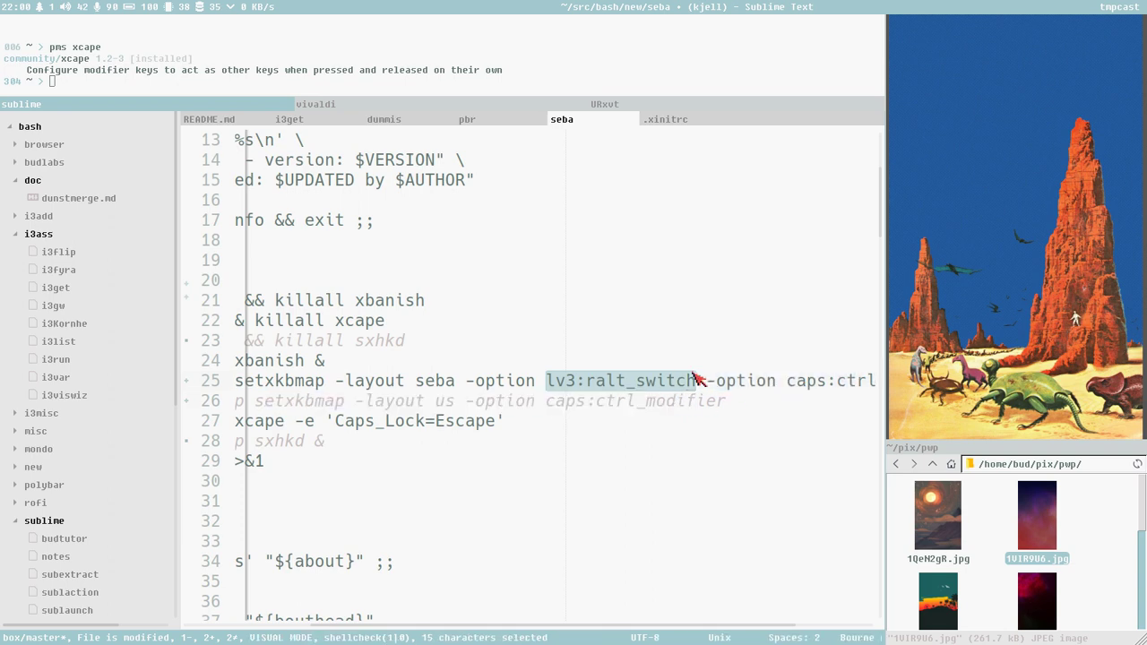
pyautogui.moveTo(517, 380); pyautogui.dragTo(207, 374)
# - Place the cursor on the xbanish launch line and move it up and down through the neighbouring lines
pyautogui.click(448, 360)
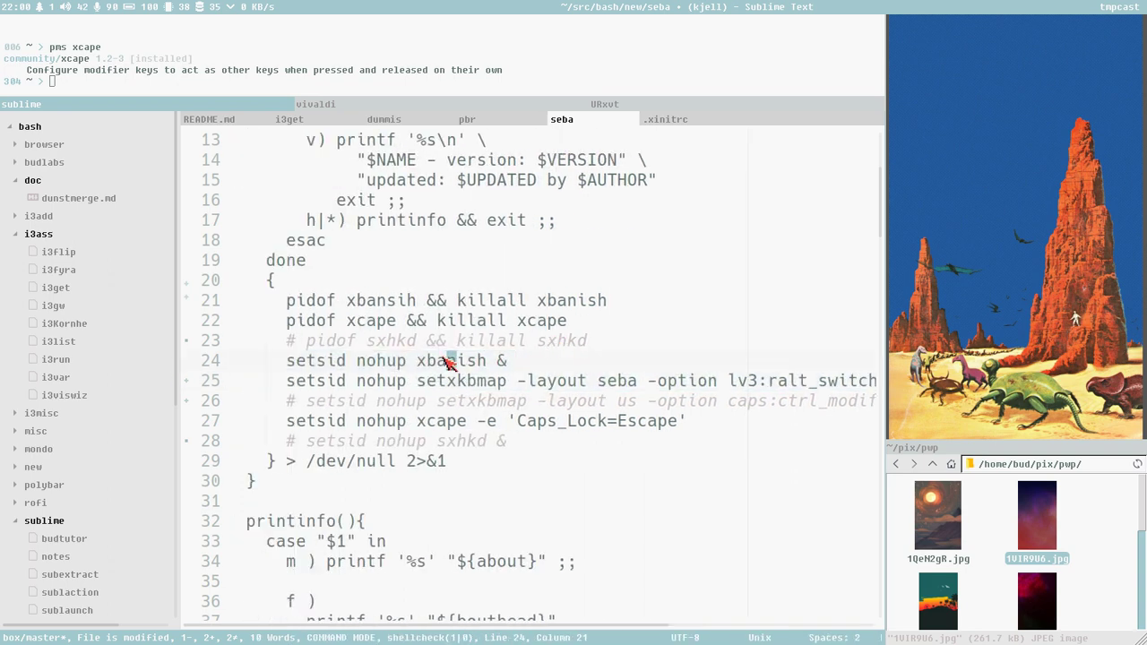
pyautogui.press('$')
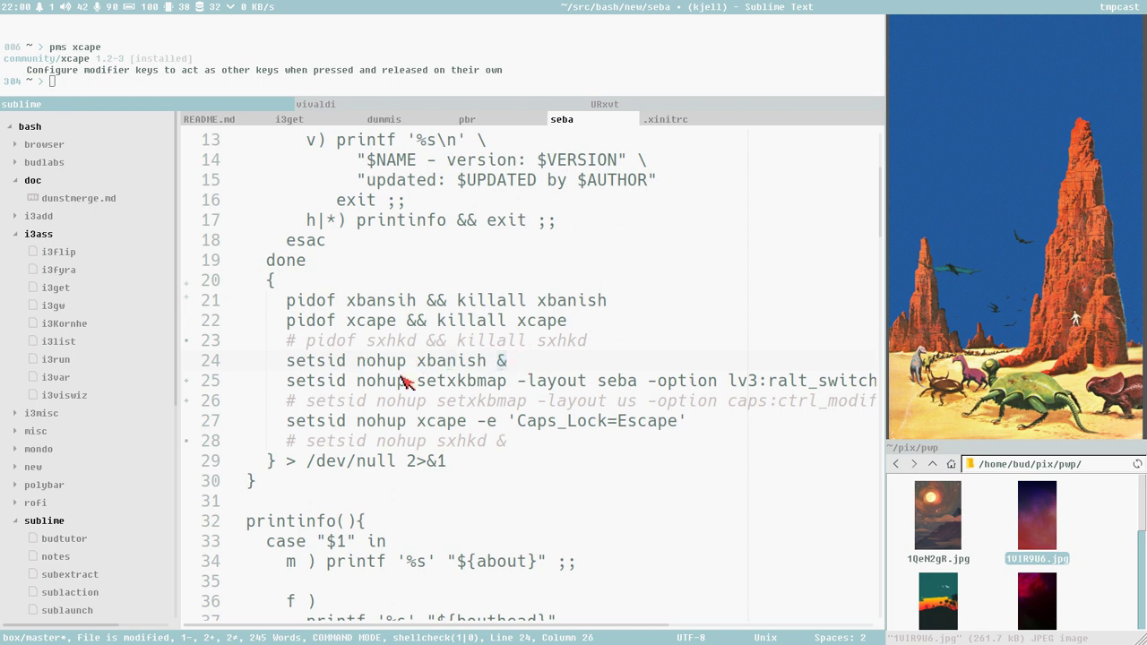
pyautogui.moveTo(405, 382); pyautogui.dragTo(466, 367)
pyautogui.click(440, 363)
pyautogui.press('j')
pyautogui.press('j')
pyautogui.press('j')
pyautogui.press('j')
pyautogui.press('k')
pyautogui.press('k')
pyautogui.press('k')
pyautogui.press('j')
pyautogui.press('j')
pyautogui.press('j')
pyautogui.press('k')
# - Highlight xbanish on line 24, the seba layout on line 25 and xcape's -e 'Caps_Lock=Escape' argument on line 27
pyautogui.moveTo(411, 361); pyautogui.dragTo(489, 363)
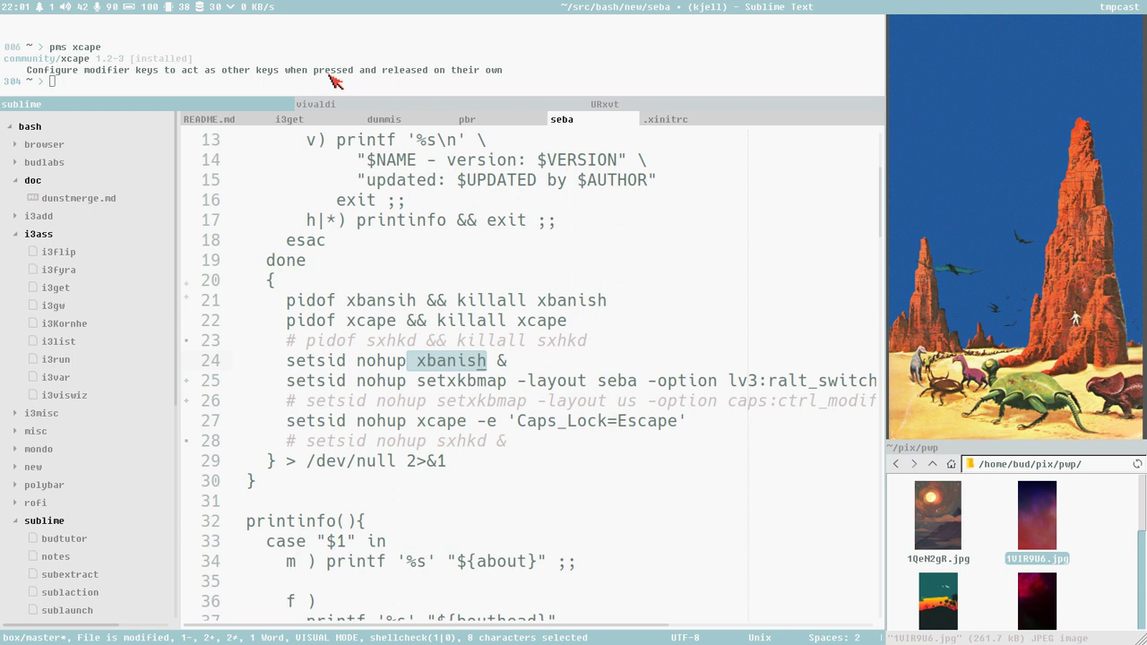
pyautogui.moveTo(597, 383); pyautogui.dragTo(704, 383)
pyautogui.moveTo(466, 421); pyautogui.dragTo(708, 423)
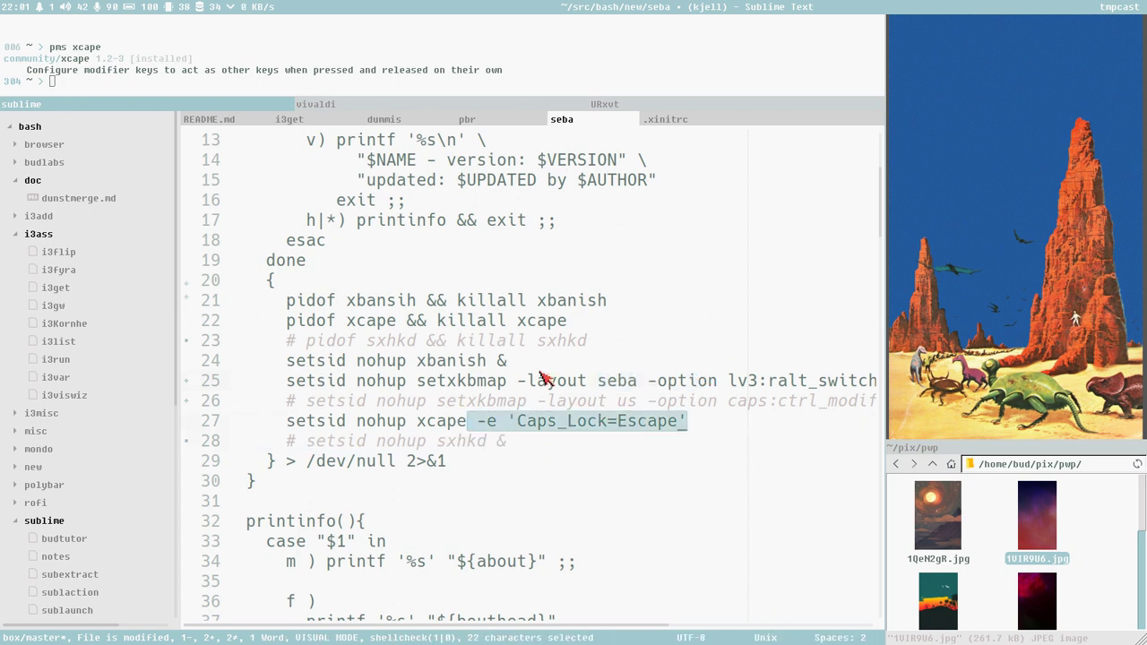
# - Save the script and run seba in the terminal
pyautogui.moveTo(192, 83)
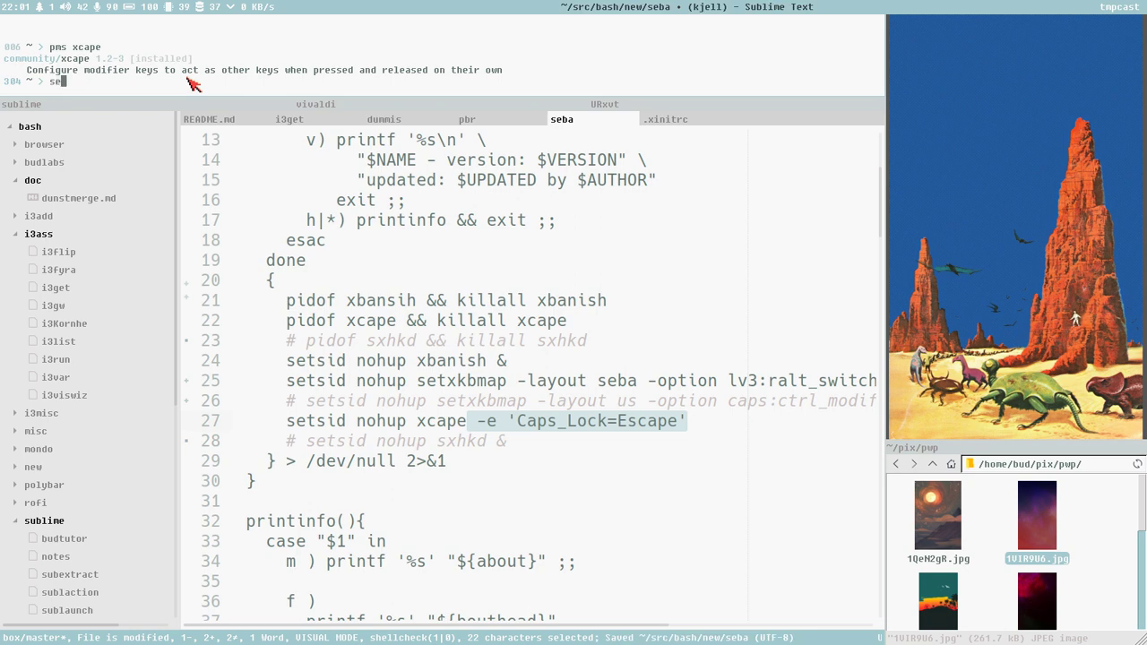
pyautogui.press('Return')
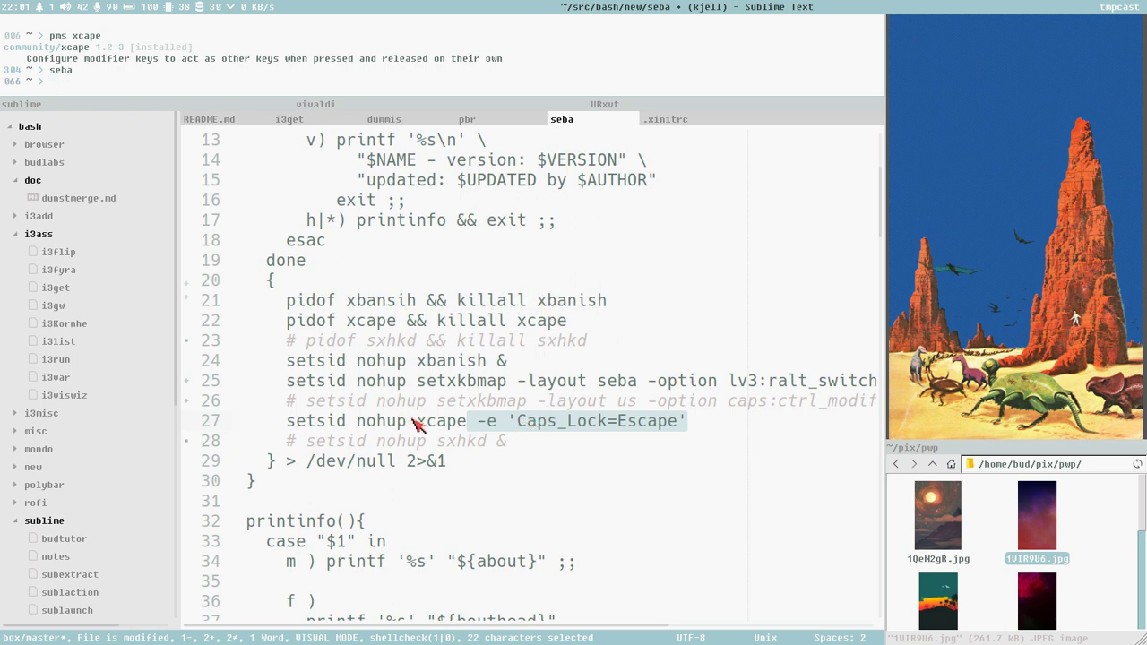
# - Highlight the xcape -e 'Caps_Lock=Escape' command on line 27 and its mapping argument, then clear the selection
pyautogui.moveTo(416, 421); pyautogui.dragTo(697, 429)
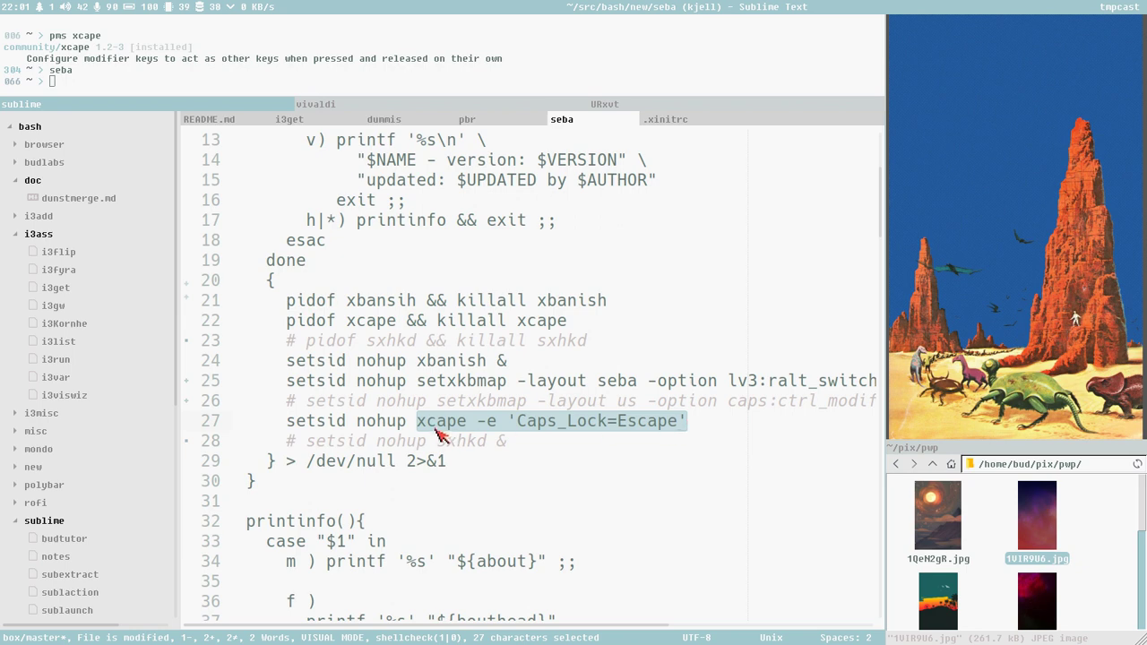
pyautogui.moveTo(414, 427); pyautogui.dragTo(723, 433)
pyautogui.moveTo(495, 427); pyautogui.dragTo(688, 430)
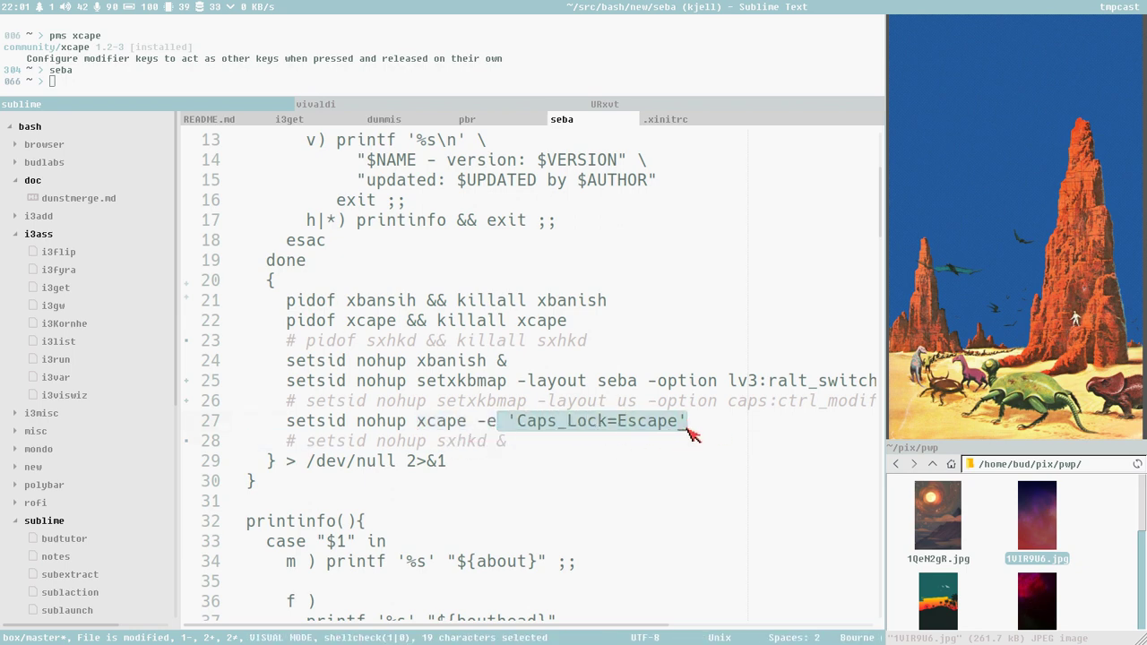
pyautogui.moveTo(328, 428); pyautogui.dragTo(692, 435)
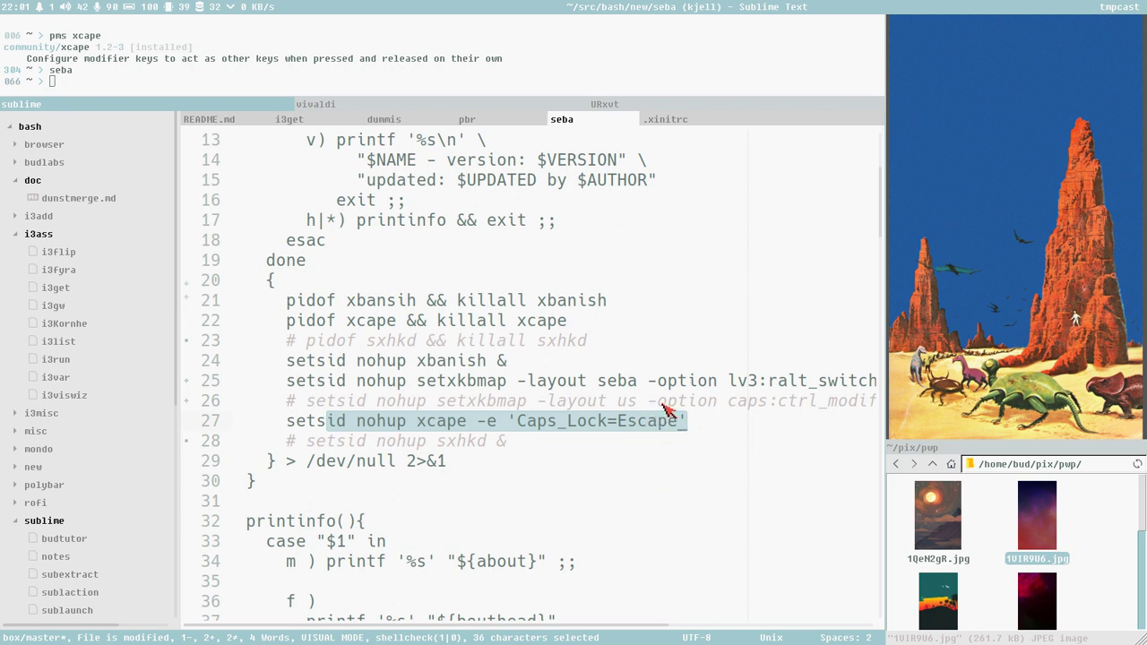
pyautogui.press('Escape')
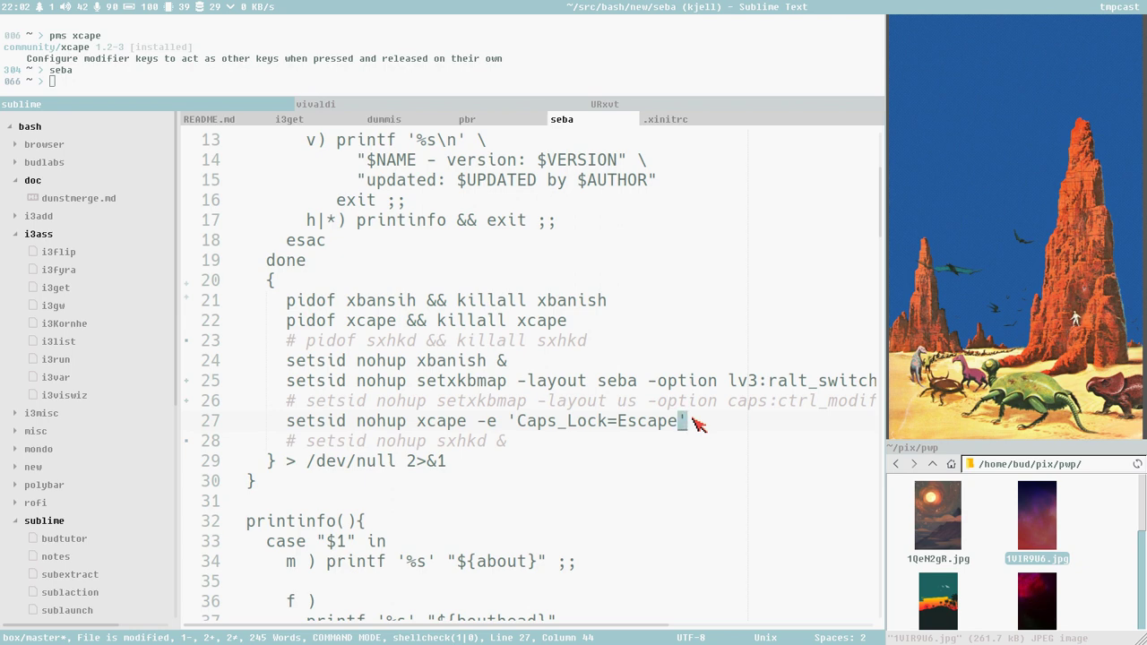
pyautogui.press('super+r')
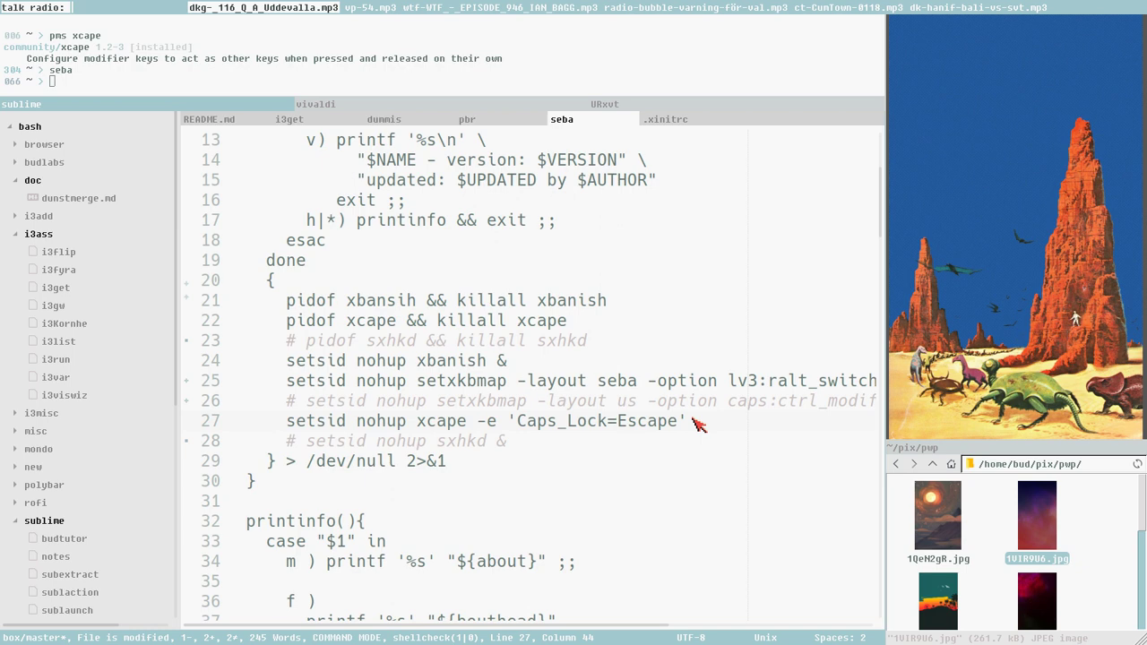
pyautogui.press('Escape')
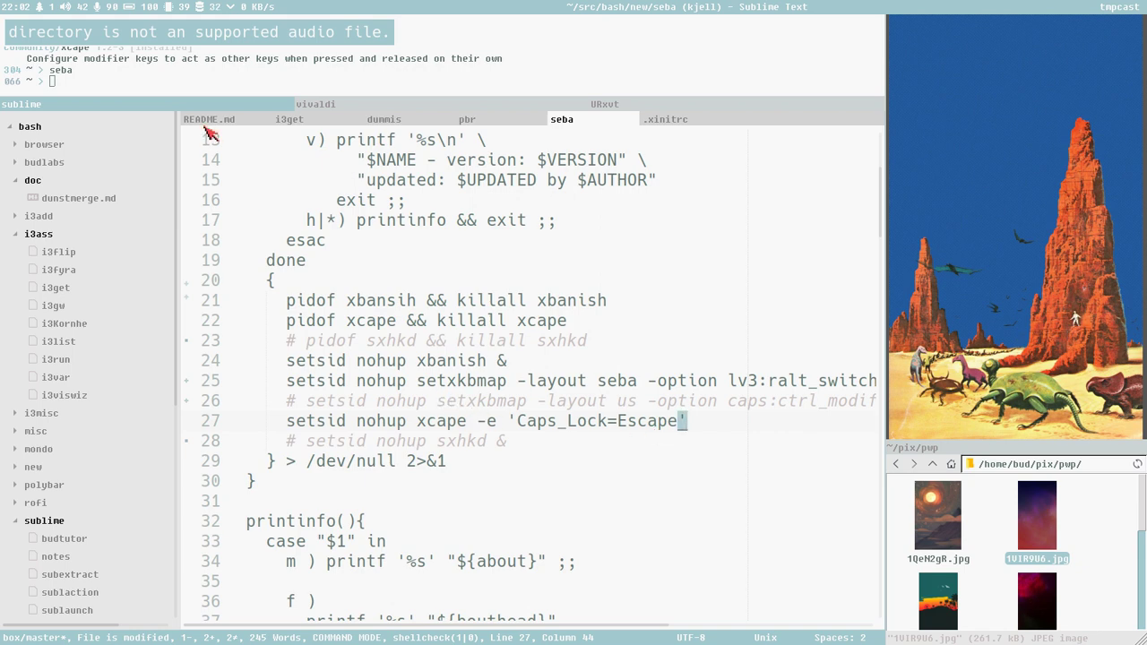